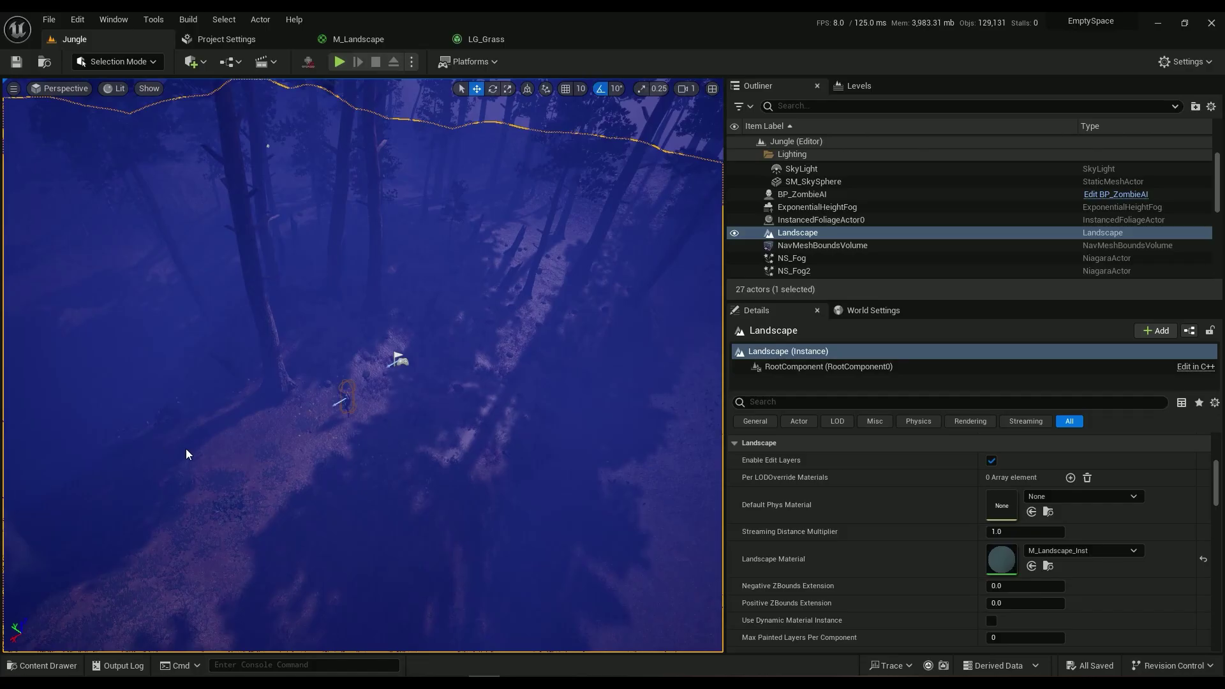
Paint the Rubble layer in a strip up the forest floor in Landscape mode's Paint tool
{"action": "right_click_drag", "start_coordinate": [454, 445], "coordinate": [194, 497]}
{"action": "left_click", "coordinate": [114, 61]}
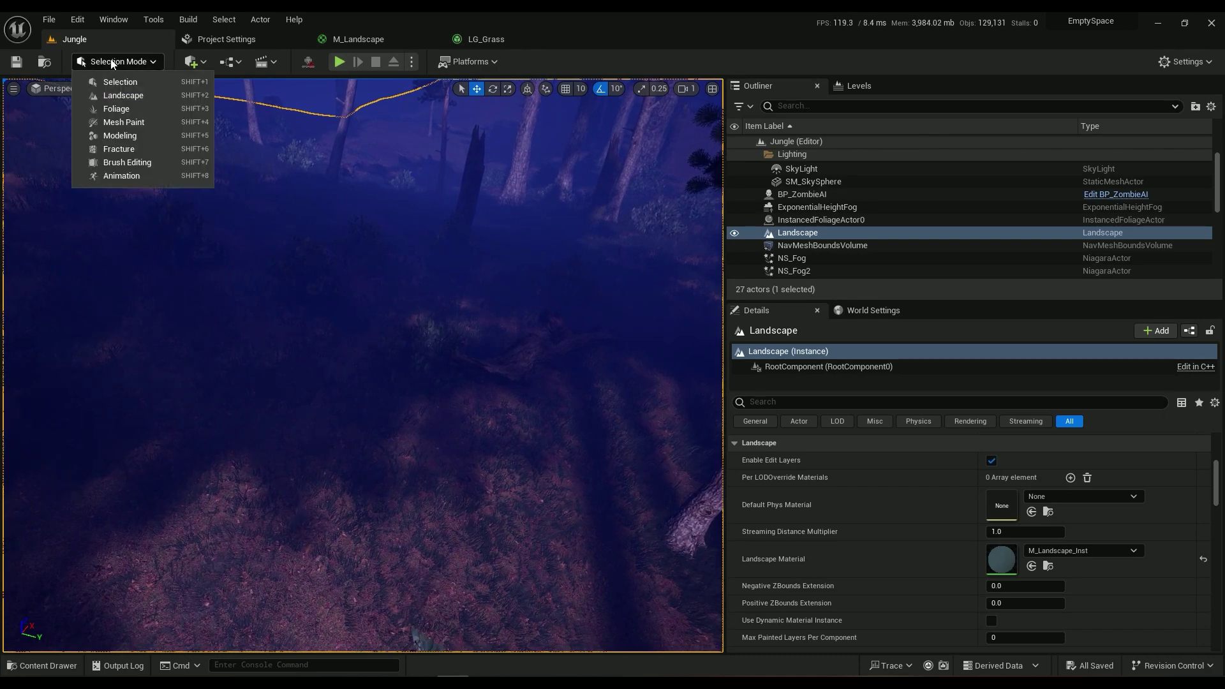
{"action": "left_click", "coordinate": [131, 97]}
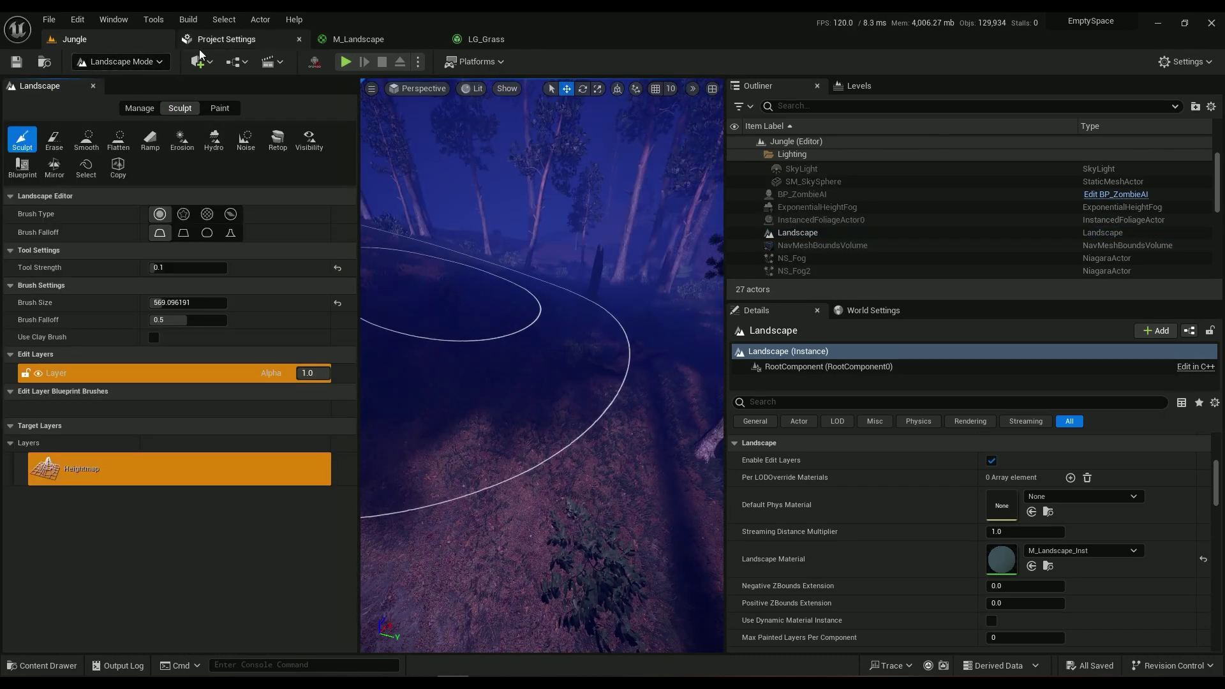
{"action": "left_click", "coordinate": [227, 108]}
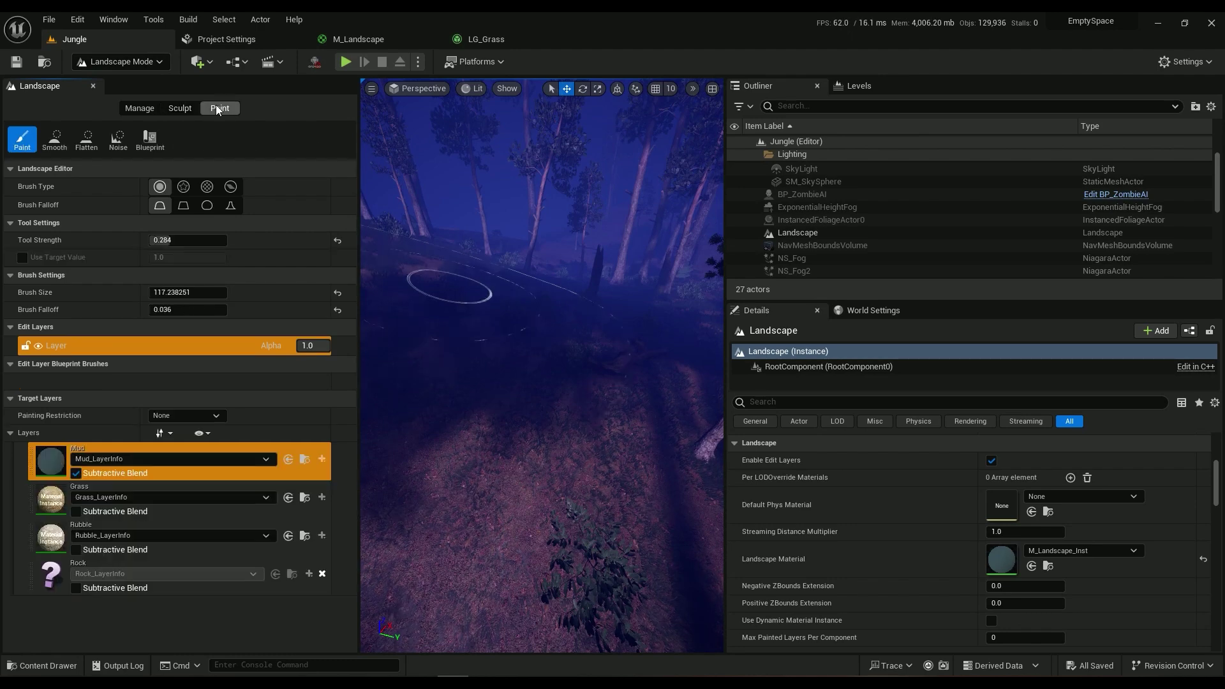
{"action": "left_click", "coordinate": [87, 537]}
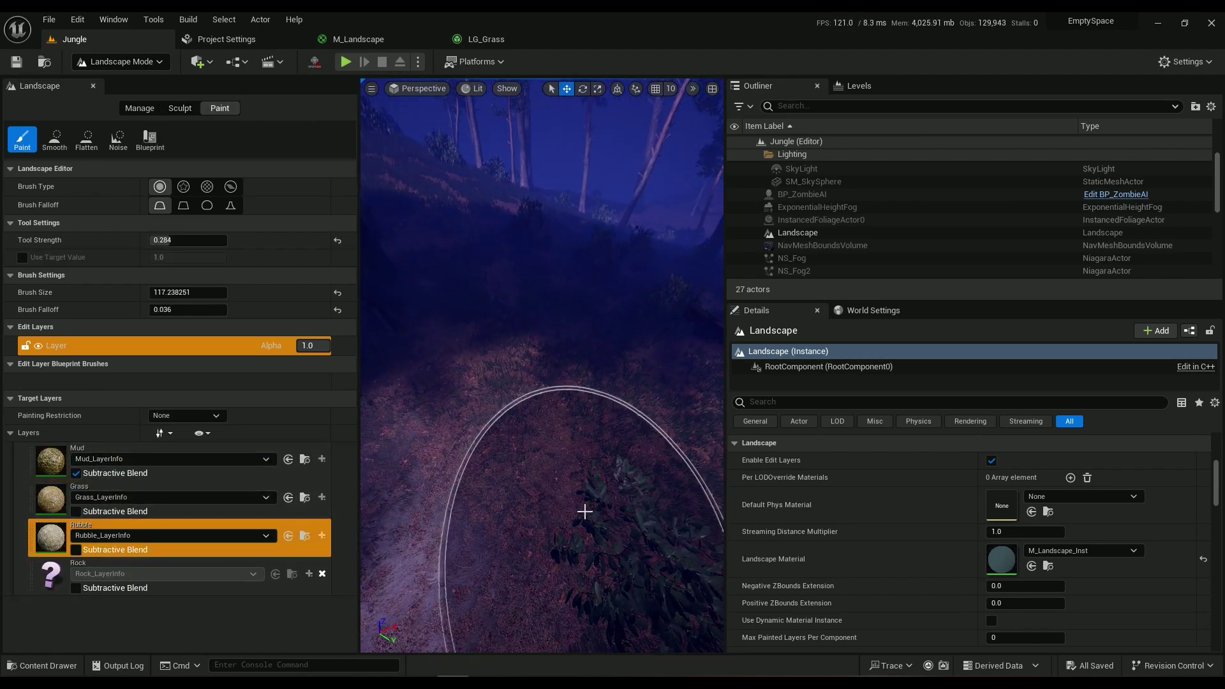
{"action": "mouse_move", "coordinate": [582, 511]}
{"action": "left_mouse_down"}
{"action": "mouse_move", "coordinate": [418, 408]}
{"action": "mouse_move", "coordinate": [506, 496]}
{"action": "mouse_move", "coordinate": [413, 419]}
{"action": "mouse_move", "coordinate": [542, 410]}
{"action": "mouse_move", "coordinate": [542, 358]}
{"action": "mouse_move", "coordinate": [453, 487]}
{"action": "mouse_move", "coordinate": [684, 506]}
{"action": "mouse_move", "coordinate": [549, 336]}
{"action": "left_mouse_up"}
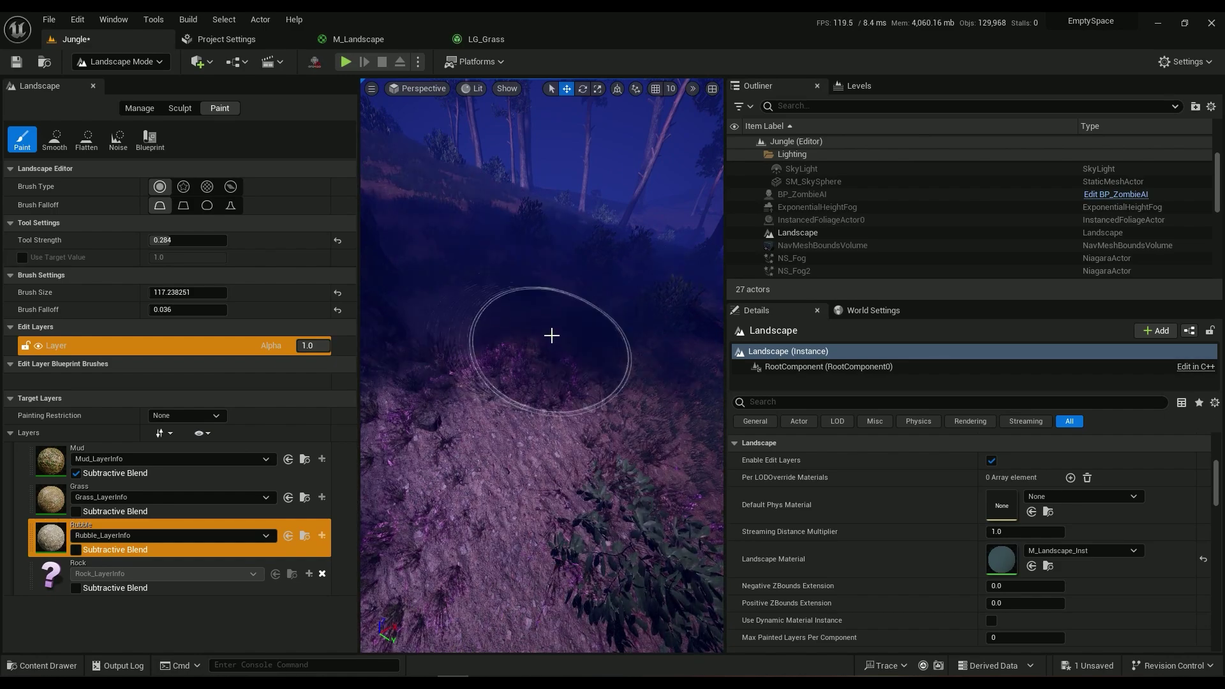
{"action": "mouse_move", "coordinate": [549, 336]}
{"action": "right_mouse_down"}
{"action": "mouse_move", "coordinate": [574, 306]}
{"action": "mouse_move", "coordinate": [638, 313]}
{"action": "mouse_move", "coordinate": [552, 334]}
{"action": "right_mouse_up"}
Paint the Grass layer over part of the rubble strip, and return to Selection mode
{"action": "left_click", "coordinate": [78, 491]}
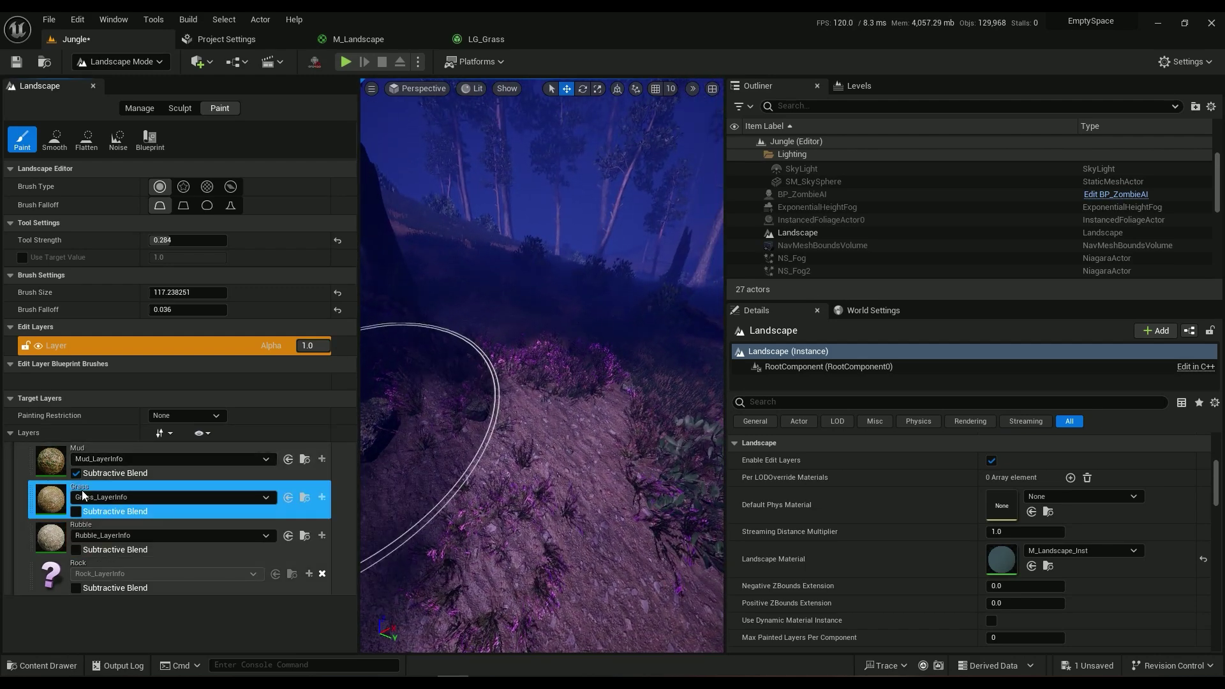
{"action": "mouse_move", "coordinate": [575, 511]}
{"action": "left_mouse_down"}
{"action": "mouse_move", "coordinate": [642, 478]}
{"action": "mouse_move", "coordinate": [438, 429]}
{"action": "mouse_move", "coordinate": [371, 499]}
{"action": "mouse_move", "coordinate": [583, 415]}
{"action": "mouse_move", "coordinate": [446, 389]}
{"action": "mouse_move", "coordinate": [501, 488]}
{"action": "left_mouse_up"}
{"action": "right_click_drag", "start_coordinate": [500, 489], "coordinate": [400, 324]}
{"action": "left_click", "coordinate": [121, 61]}
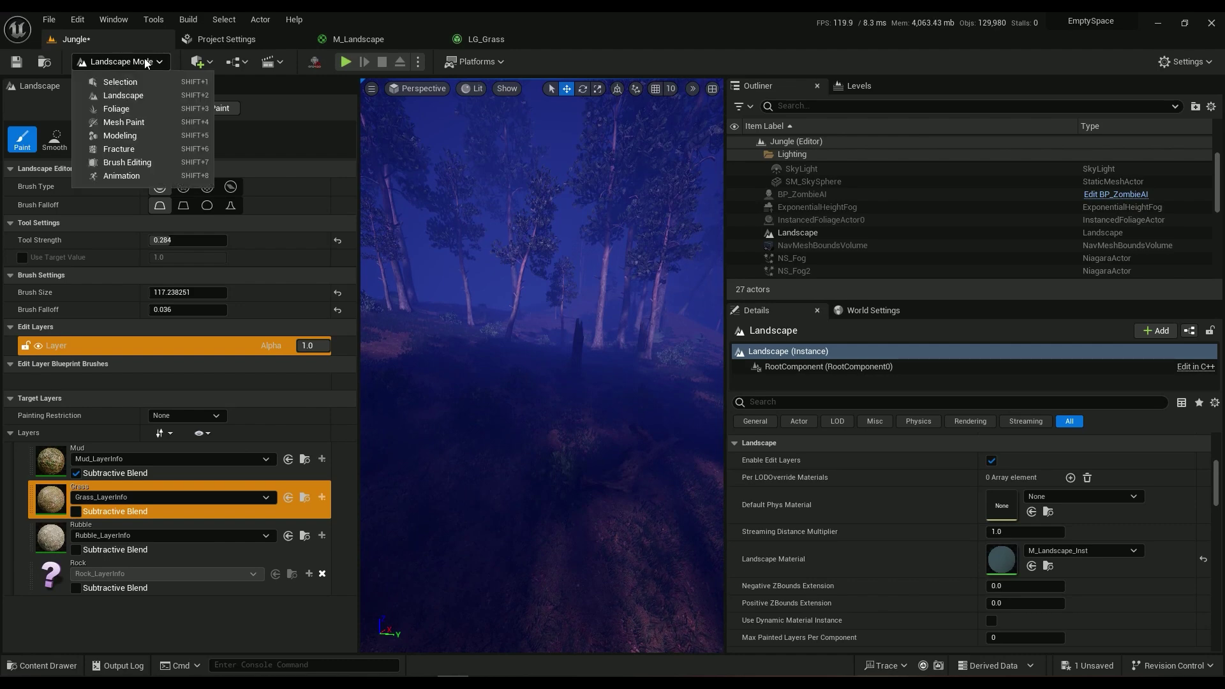
{"action": "left_click", "coordinate": [105, 79]}
Create a Landscape Grass Type asset named LG_Test in the StarterContent Materials folder
{"action": "left_click", "coordinate": [56, 667]}
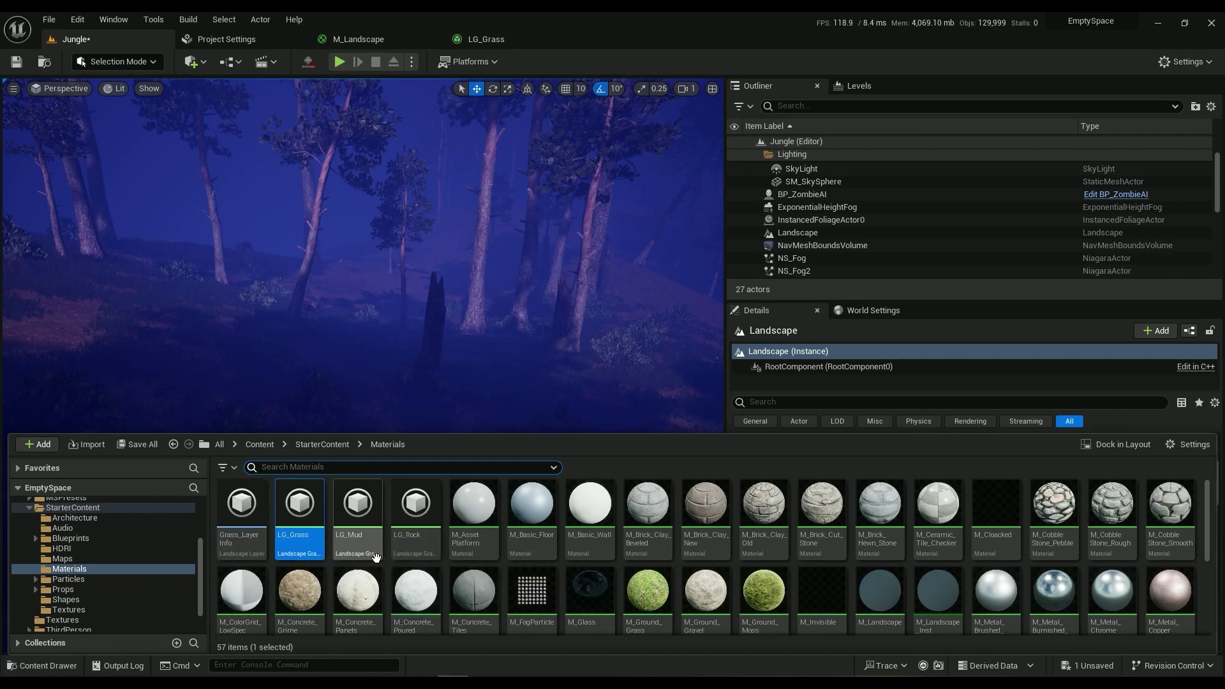
{"action": "scroll", "coordinate": [365, 564], "scroll_direction": "down", "scroll_amount": 3}
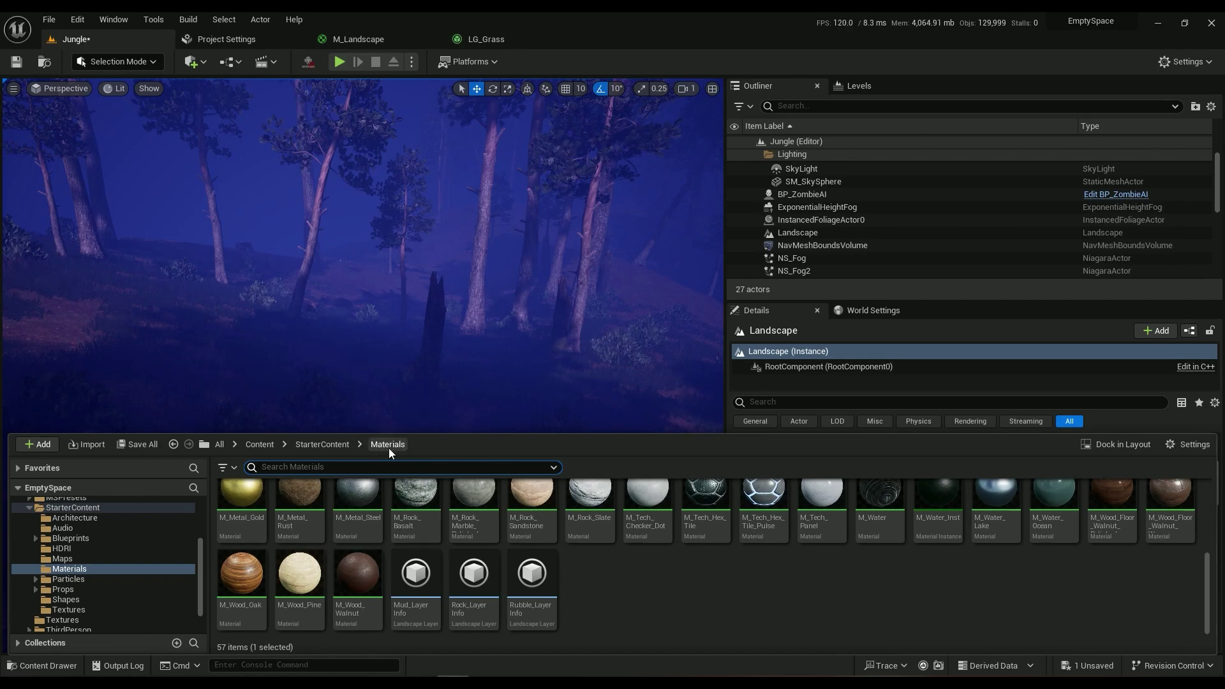
{"action": "right_click", "coordinate": [579, 581]}
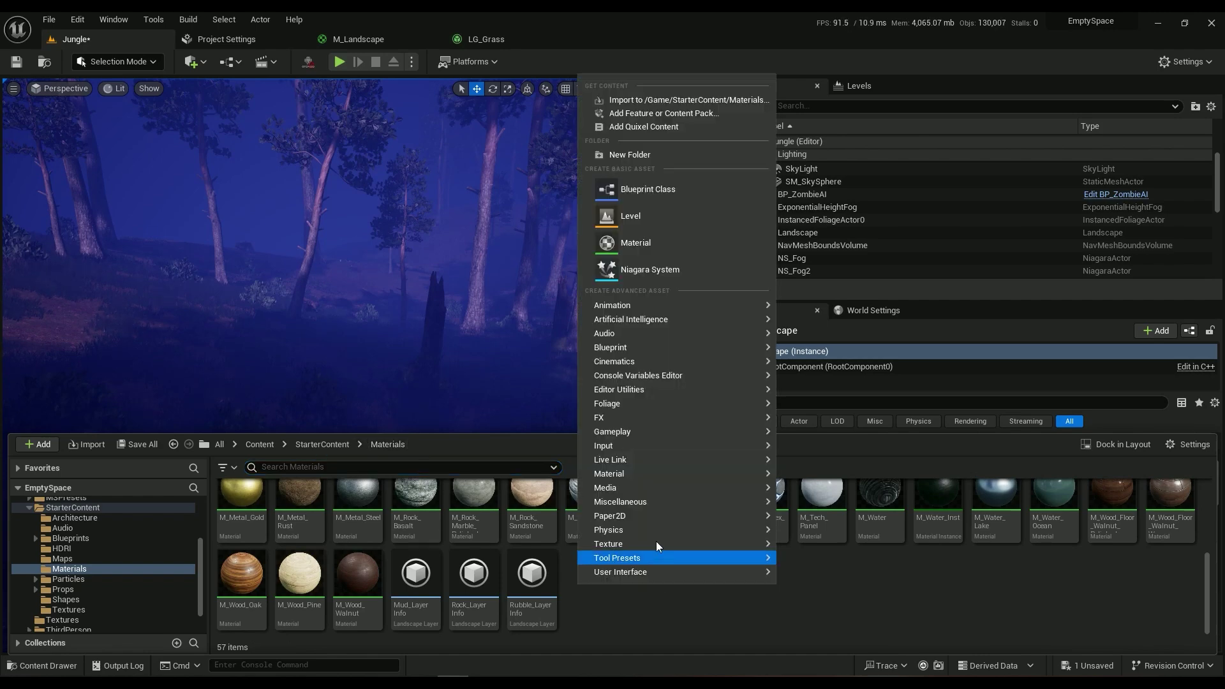
{"action": "mouse_move", "coordinate": [627, 409]}
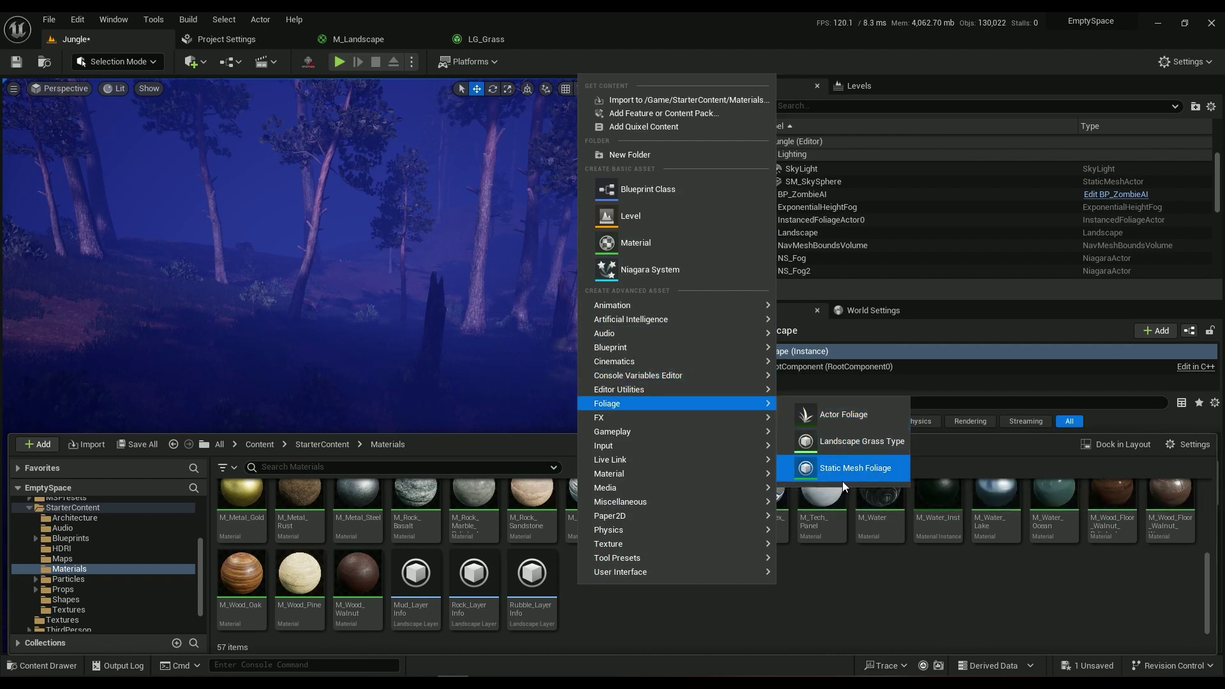
{"action": "left_click", "coordinate": [838, 445]}
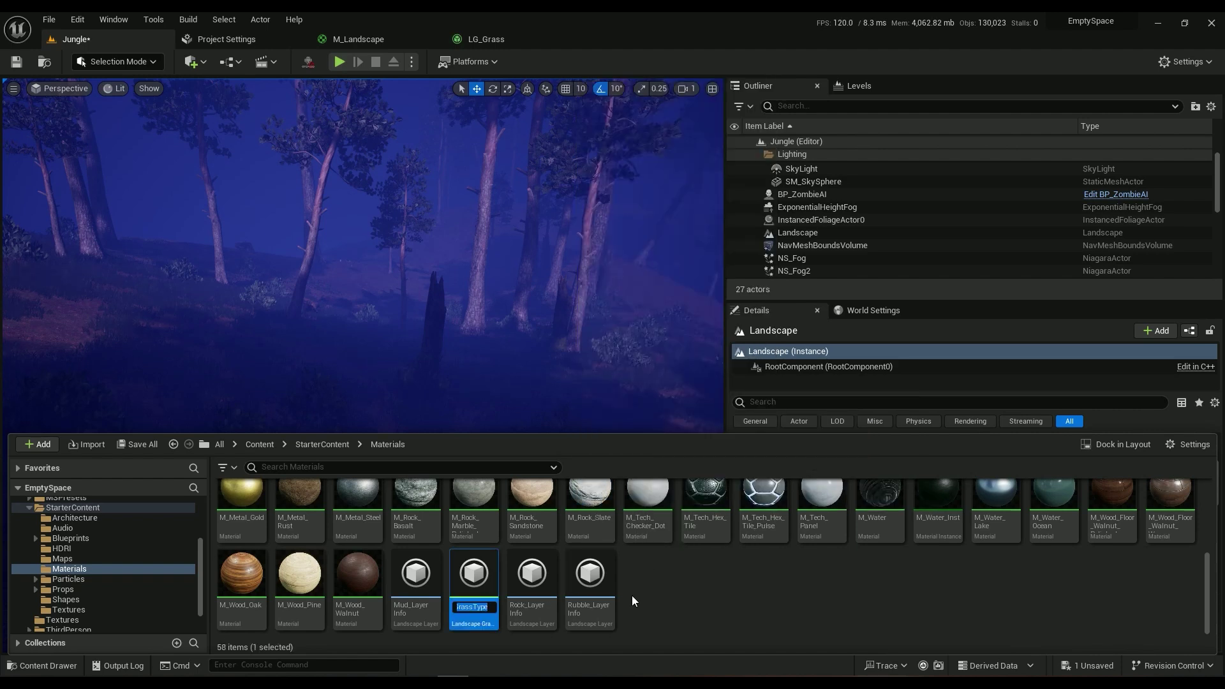
{"action": "type", "text": "LG_Test"}
{"action": "key", "text": "Return"}
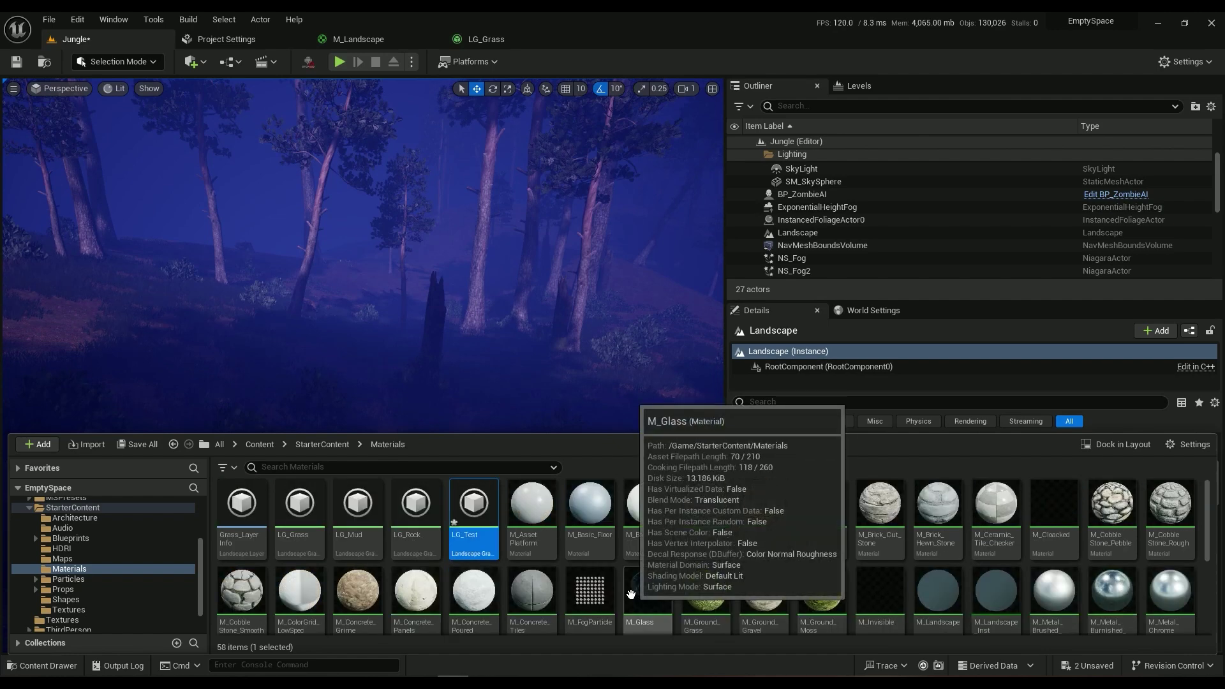
Open LG_Test docked beside the other editors and add one expanded Grass Varieties entry
{"action": "double_click", "coordinate": [475, 511]}
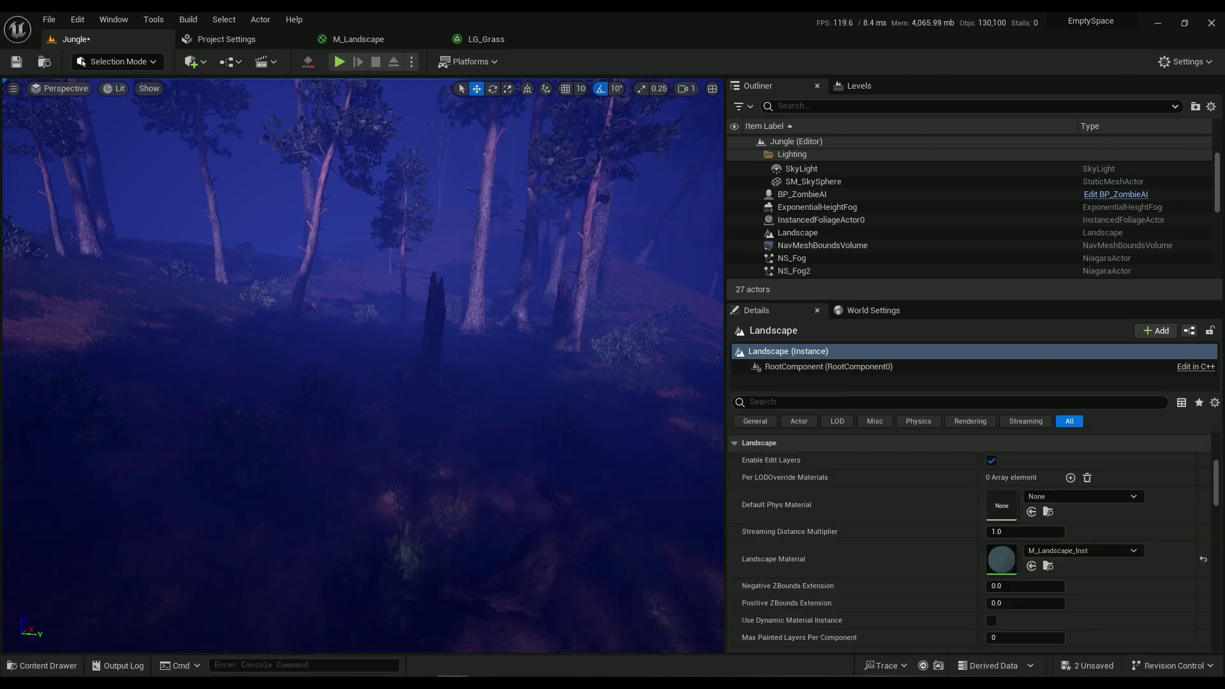
{"action": "left_click_drag", "start_coordinate": [273, 131], "coordinate": [501, 37]}
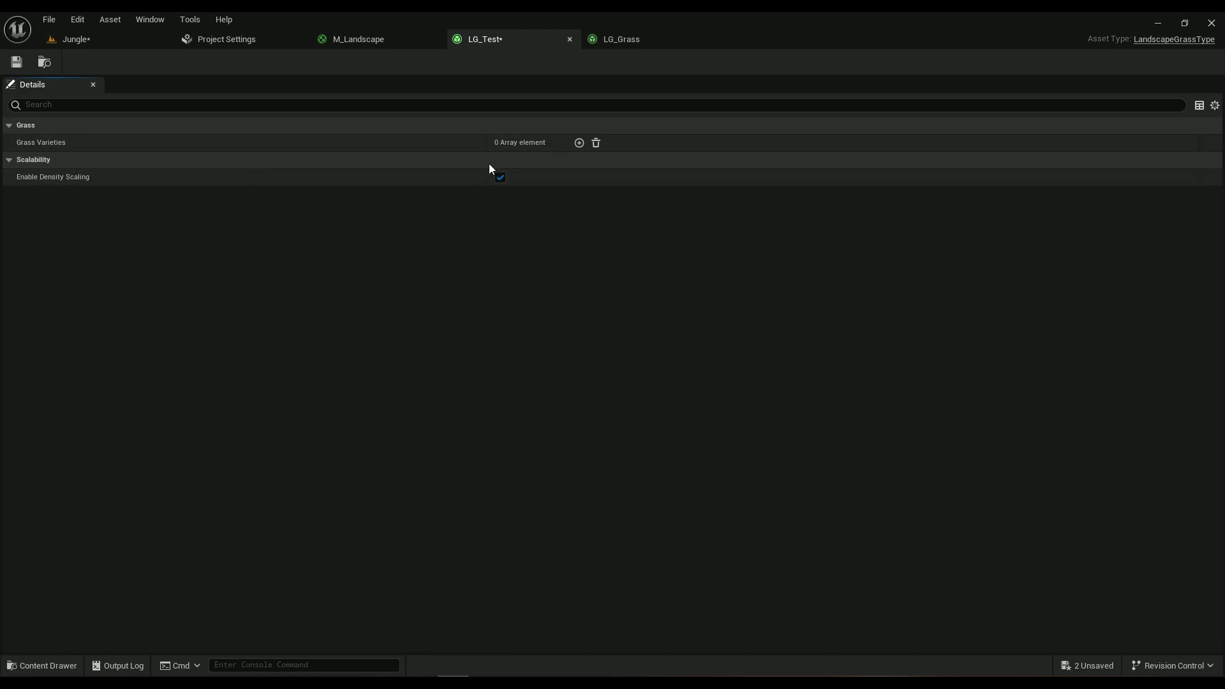
{"action": "left_click", "coordinate": [580, 143]}
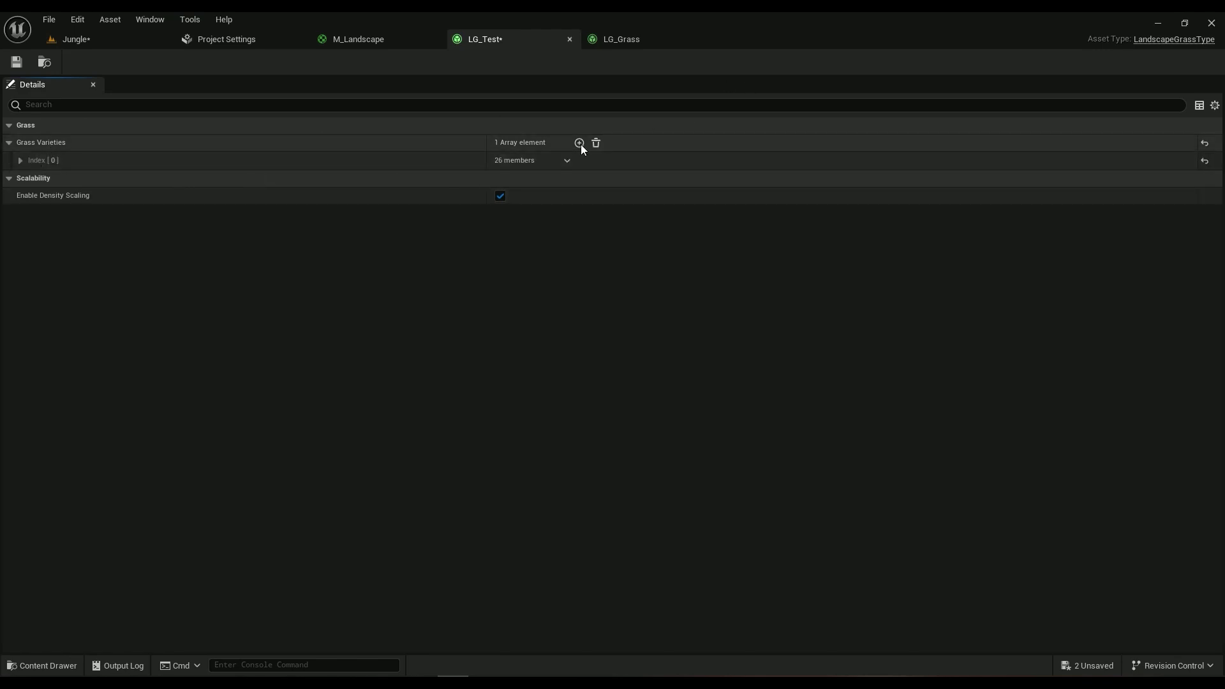
{"action": "left_click", "coordinate": [21, 160]}
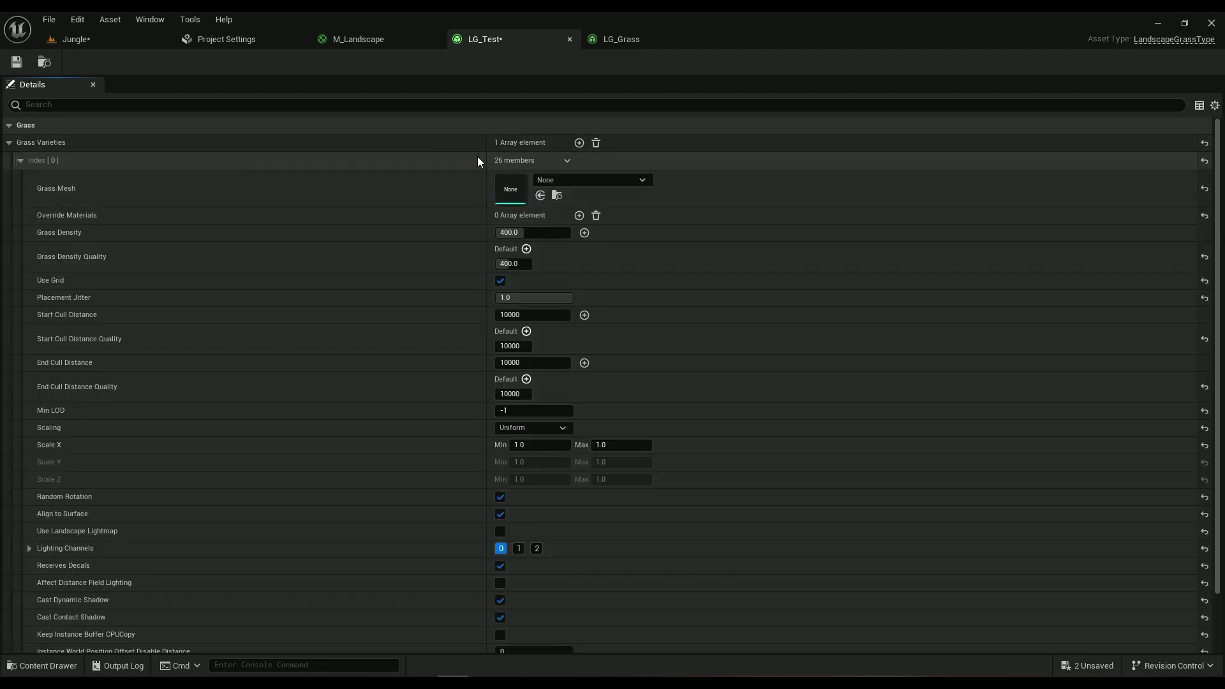
Assign SM_Chair from StarterContent Props as the grass mesh and reduce Grass Density to about 69.4
{"action": "left_click", "coordinate": [42, 665]}
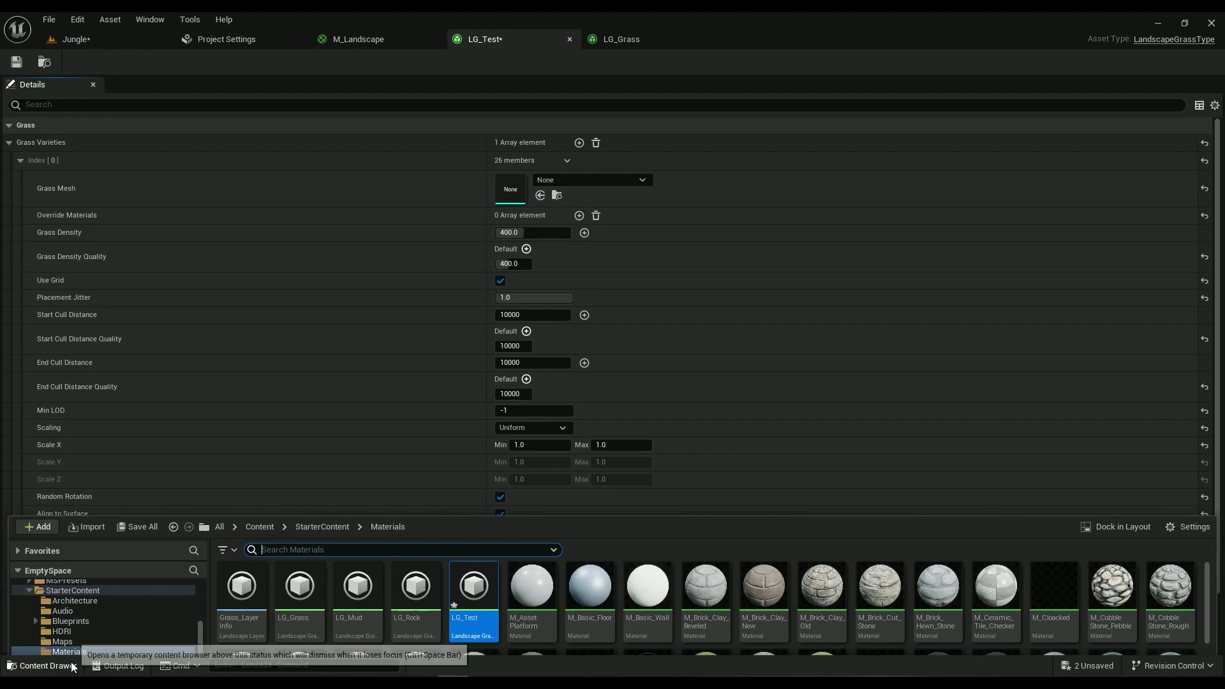
{"action": "left_click", "coordinate": [260, 444]}
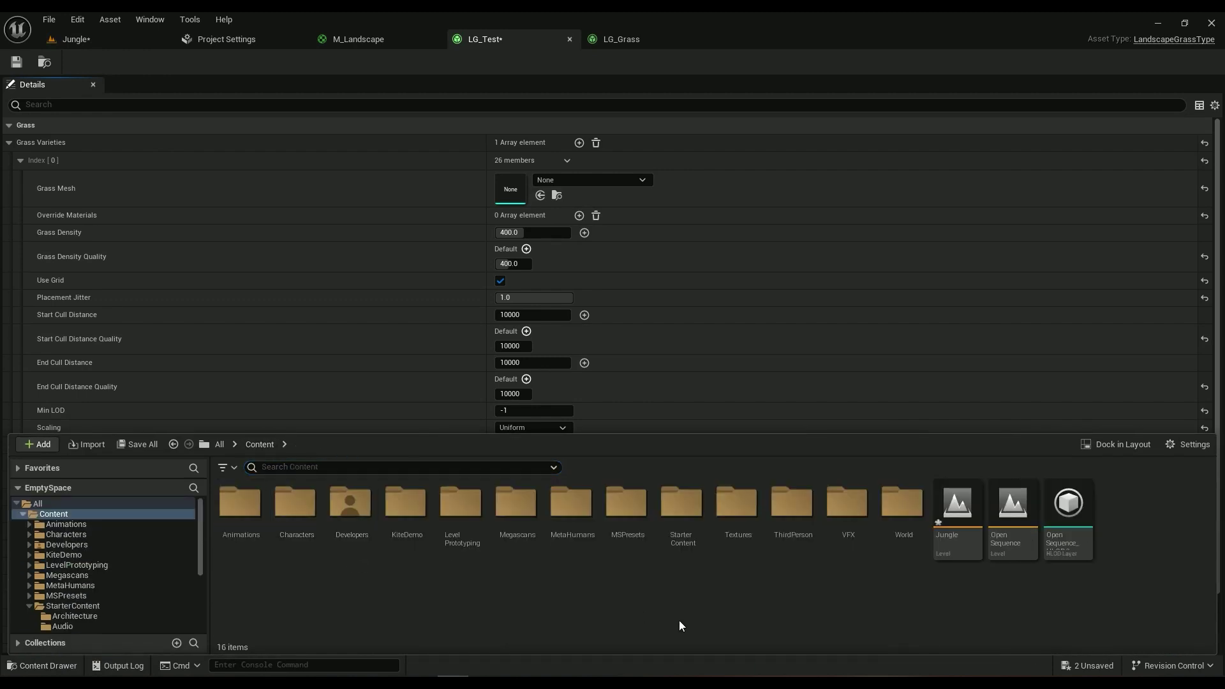
{"action": "double_click", "coordinate": [682, 507]}
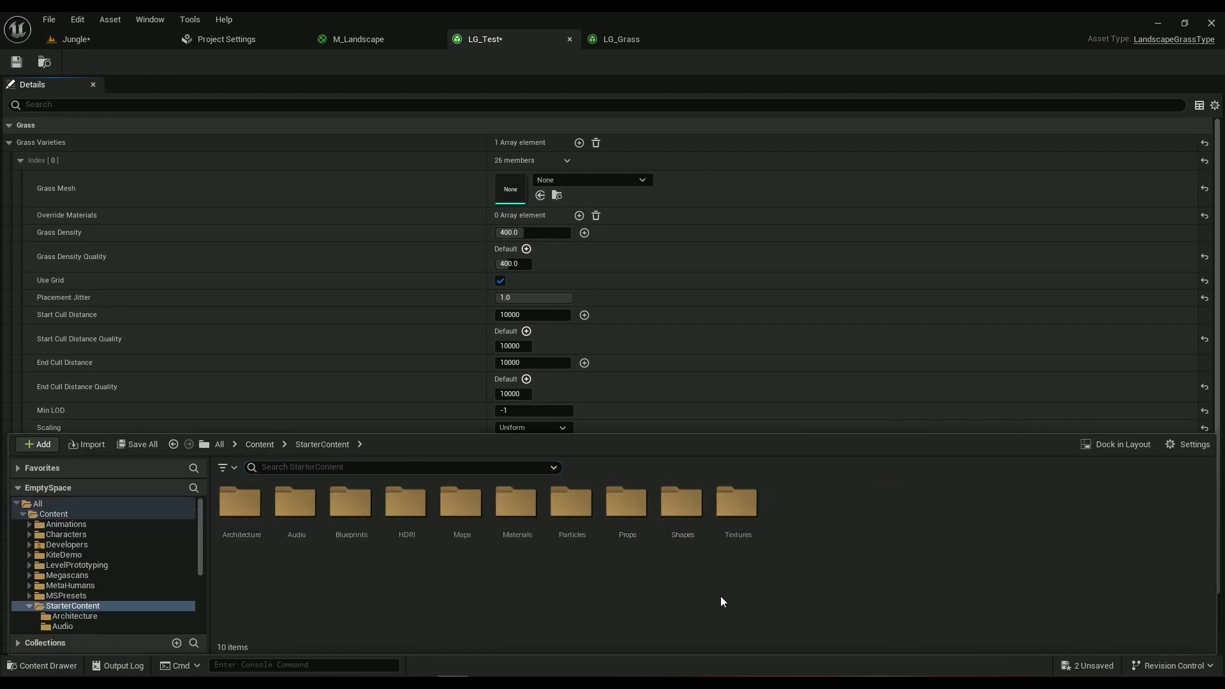
{"action": "double_click", "coordinate": [625, 504]}
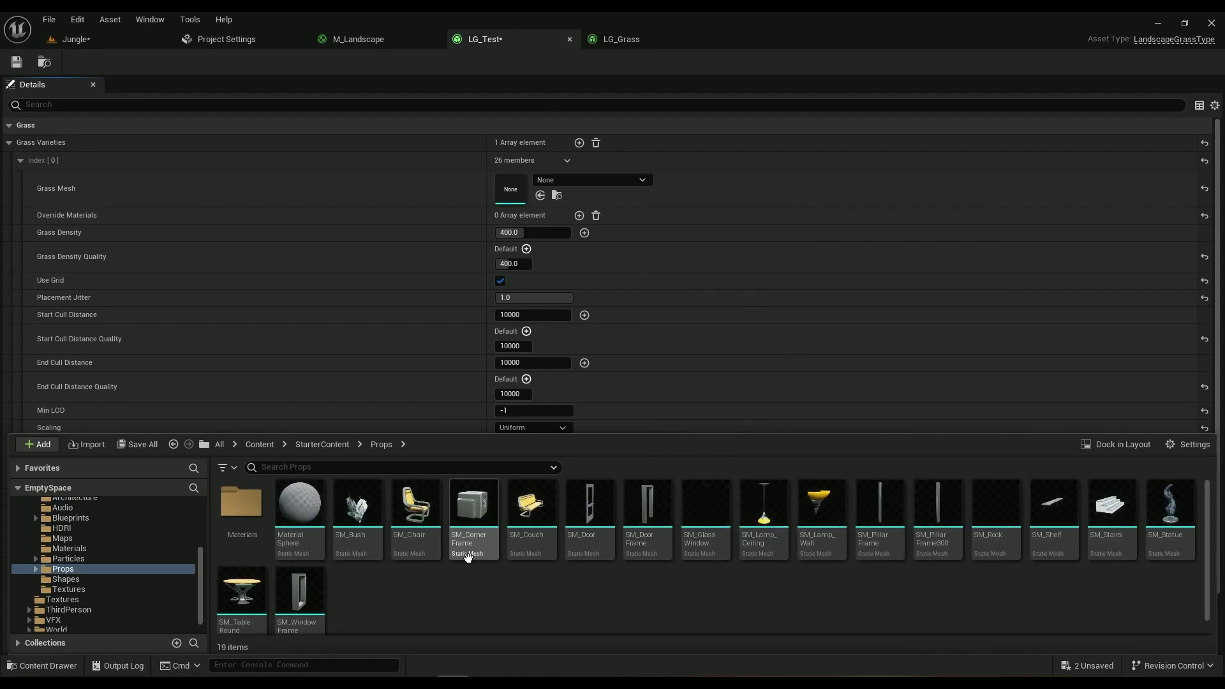
{"action": "left_click", "coordinate": [415, 511]}
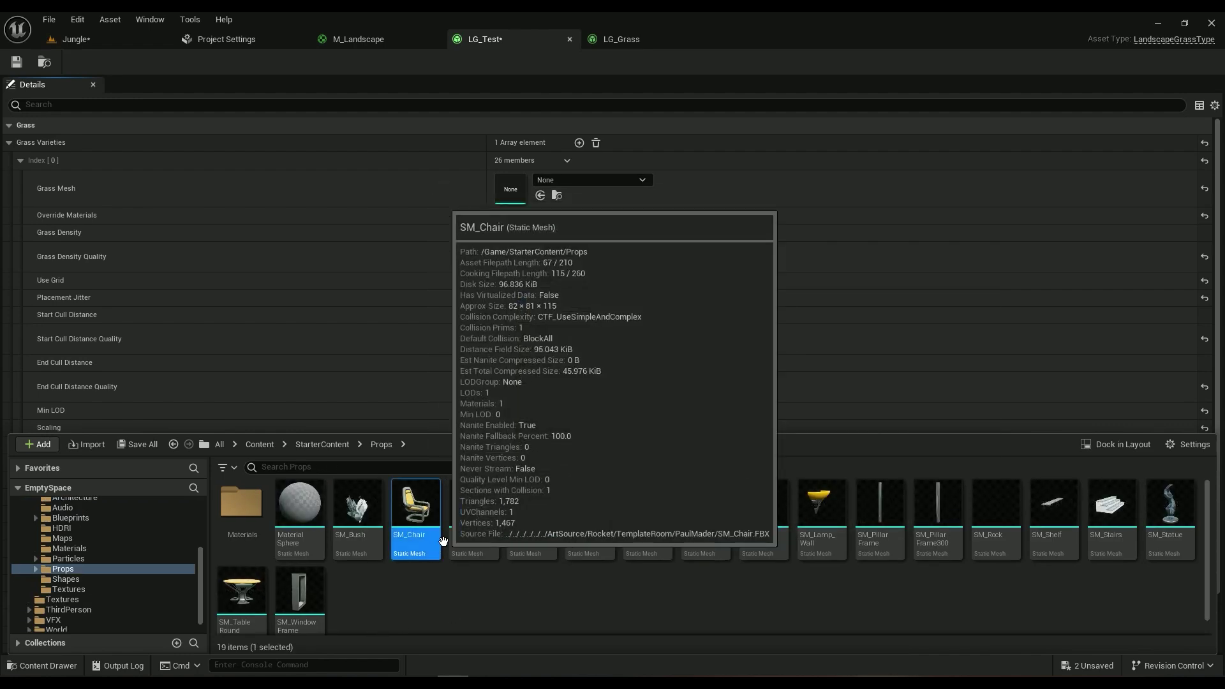
{"action": "left_click", "coordinate": [540, 196]}
{"action": "left_click_drag", "start_coordinate": [537, 232], "coordinate": [501, 232]}
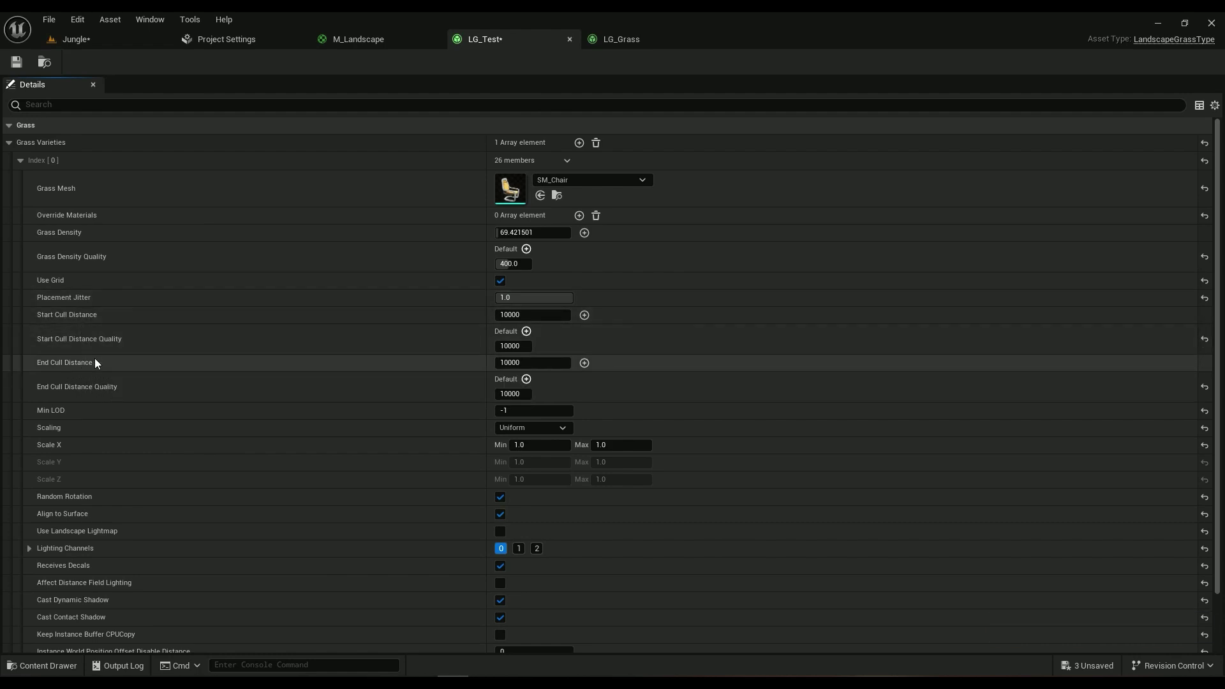
Set Start Cull Distance, End Cull Distance and the default End Cull Distance Quality to 5000
{"action": "left_click", "coordinate": [521, 315]}
{"action": "type", "text": "500"}
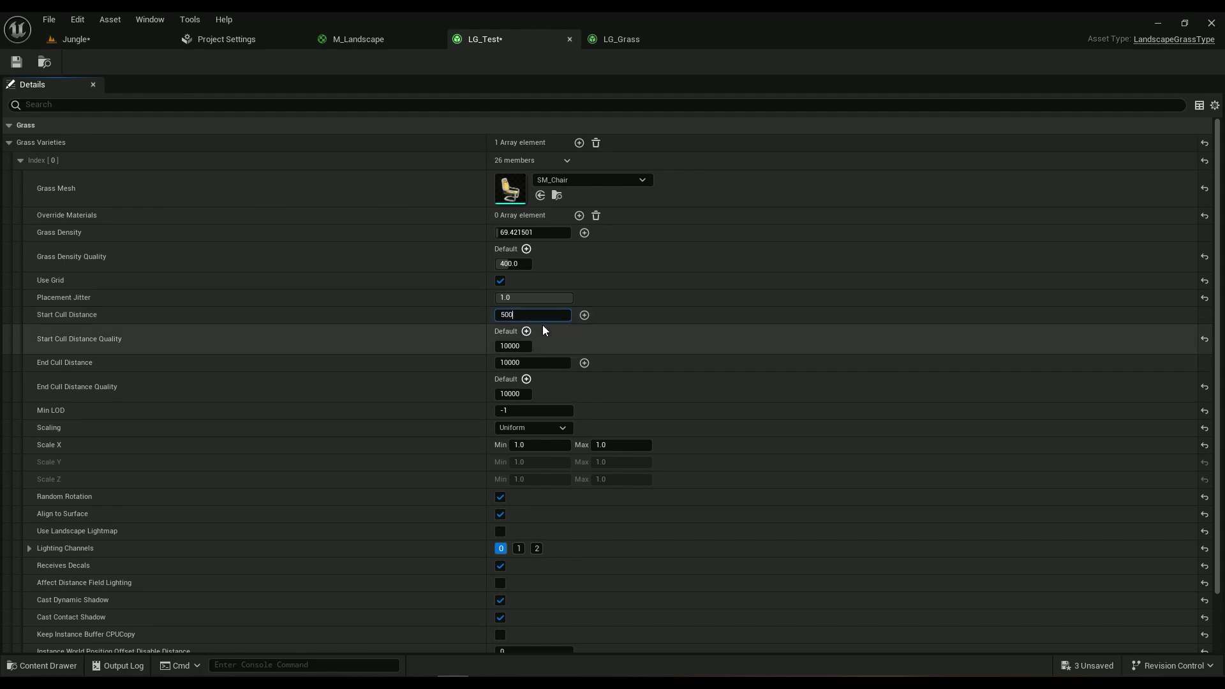
{"action": "type", "text": "0"}
{"action": "left_click", "coordinate": [542, 362]}
{"action": "type", "text": "5000"}
{"action": "key", "text": "Return"}
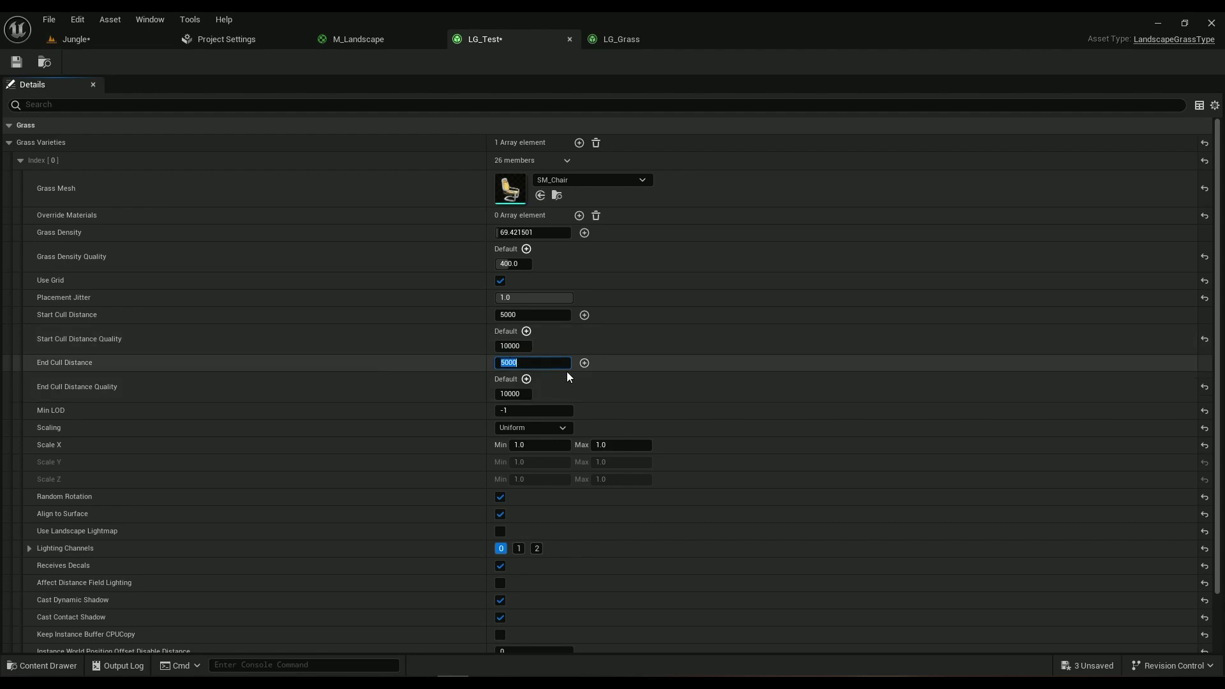
{"action": "left_click", "coordinate": [512, 395]}
{"action": "type", "text": "50"}
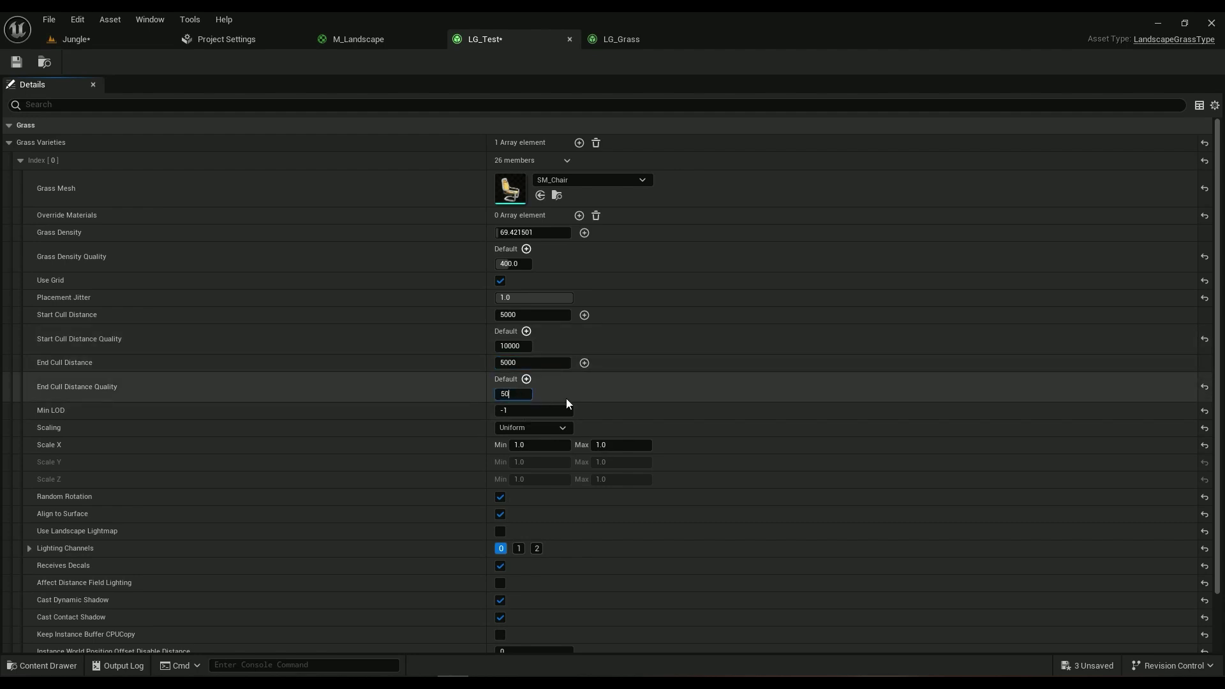
{"action": "type", "text": "00"}
{"action": "key", "text": "Return"}
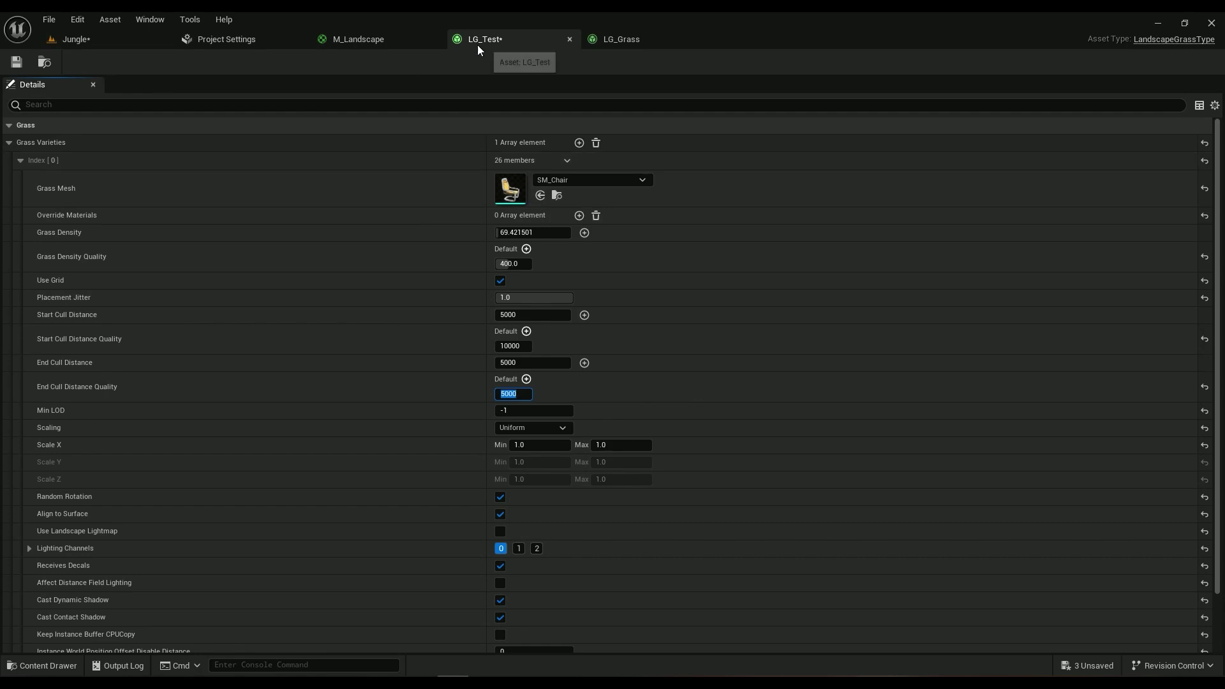
Open the M_Landscape parent material through the Jungle landscape's M_Landscape_Inst, and close the instance editor
{"action": "left_click", "coordinate": [99, 42]}
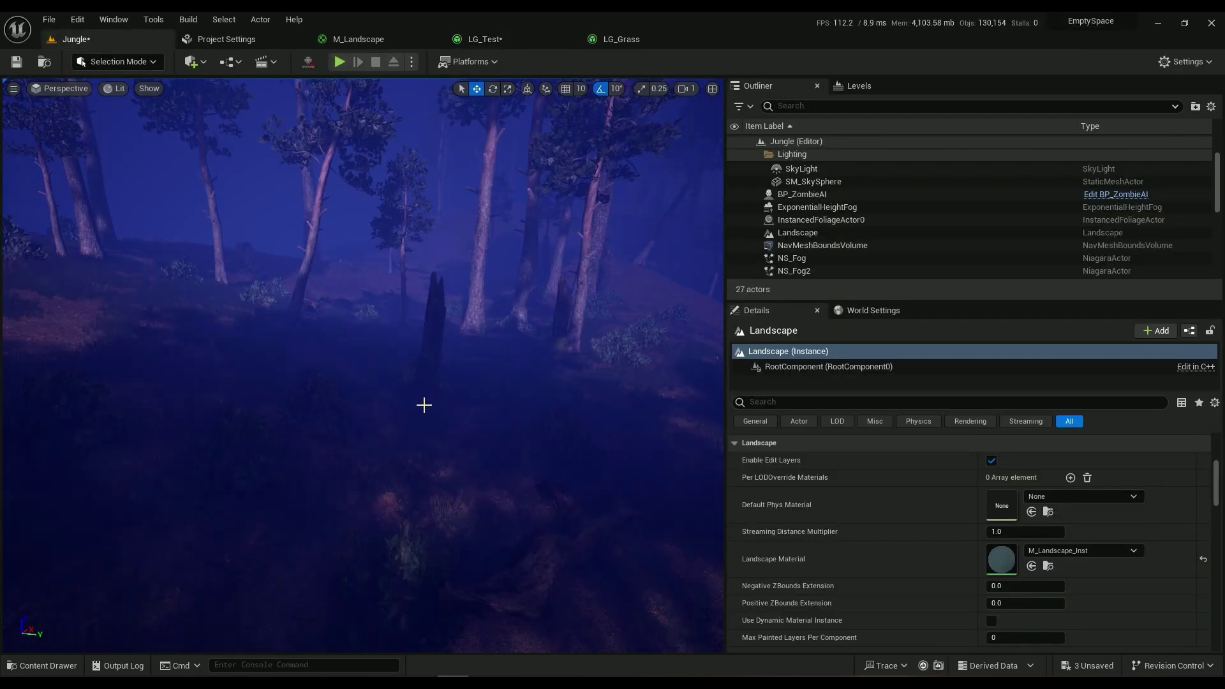
{"action": "right_click_drag", "start_coordinate": [424, 405], "coordinate": [408, 415]}
{"action": "left_click", "coordinate": [392, 433]}
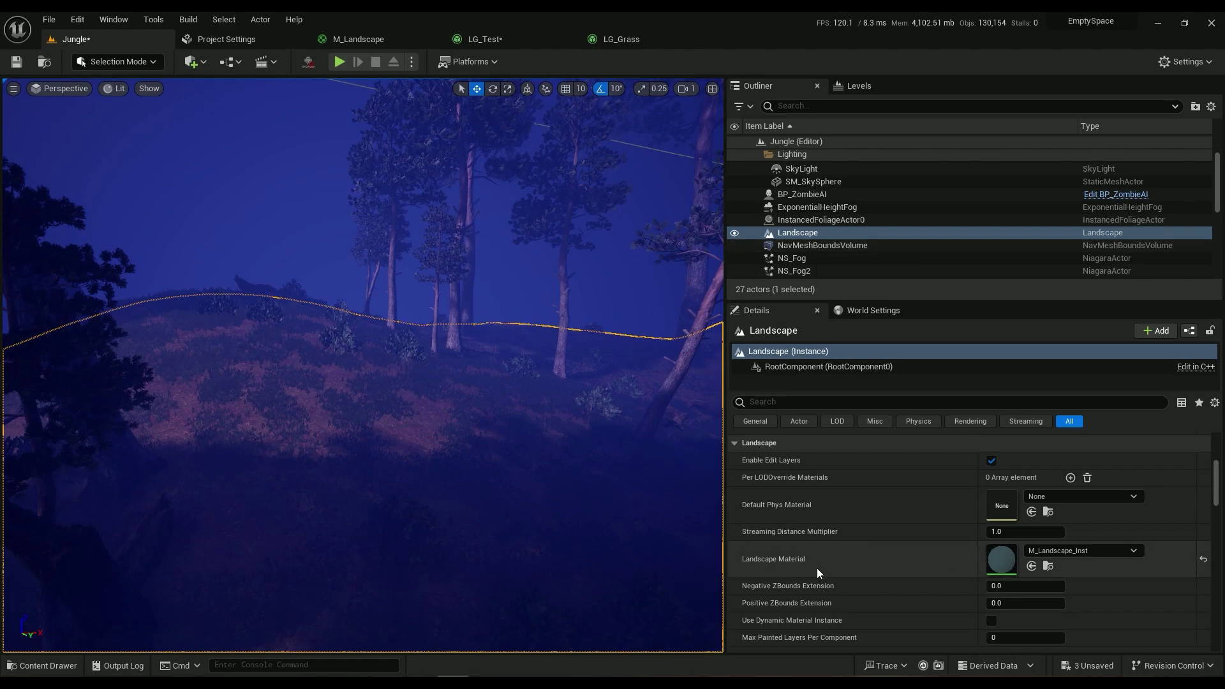
{"action": "double_click", "coordinate": [1011, 563]}
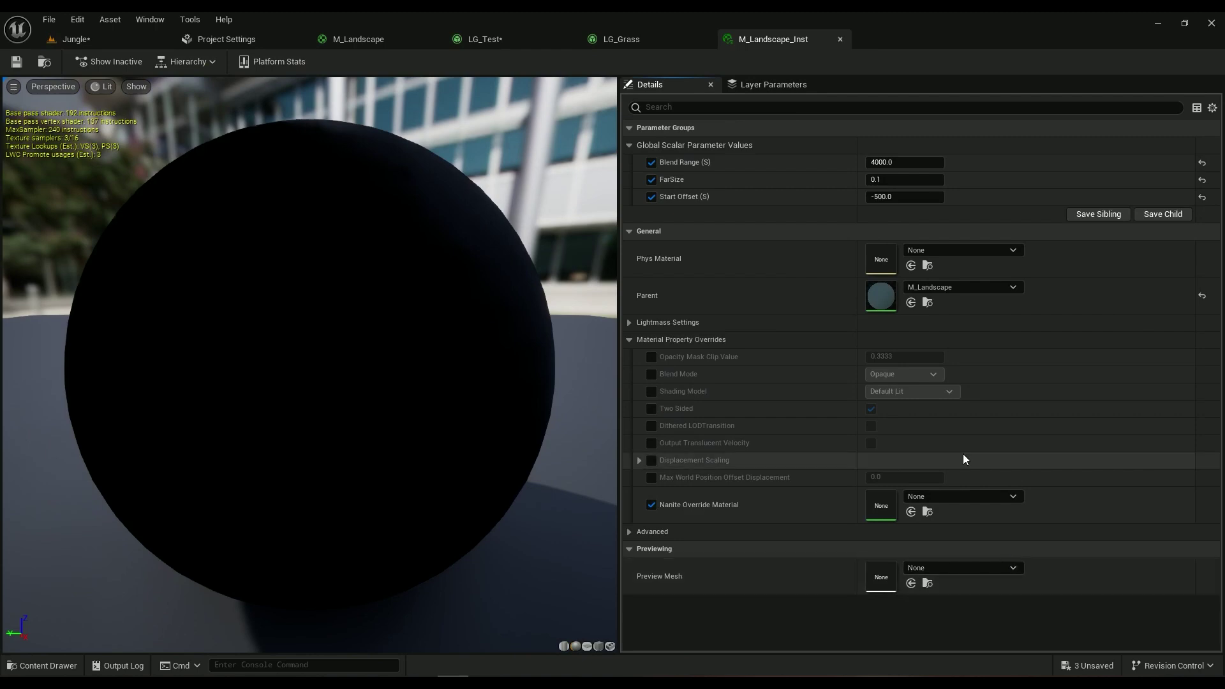
{"action": "double_click", "coordinate": [882, 297]}
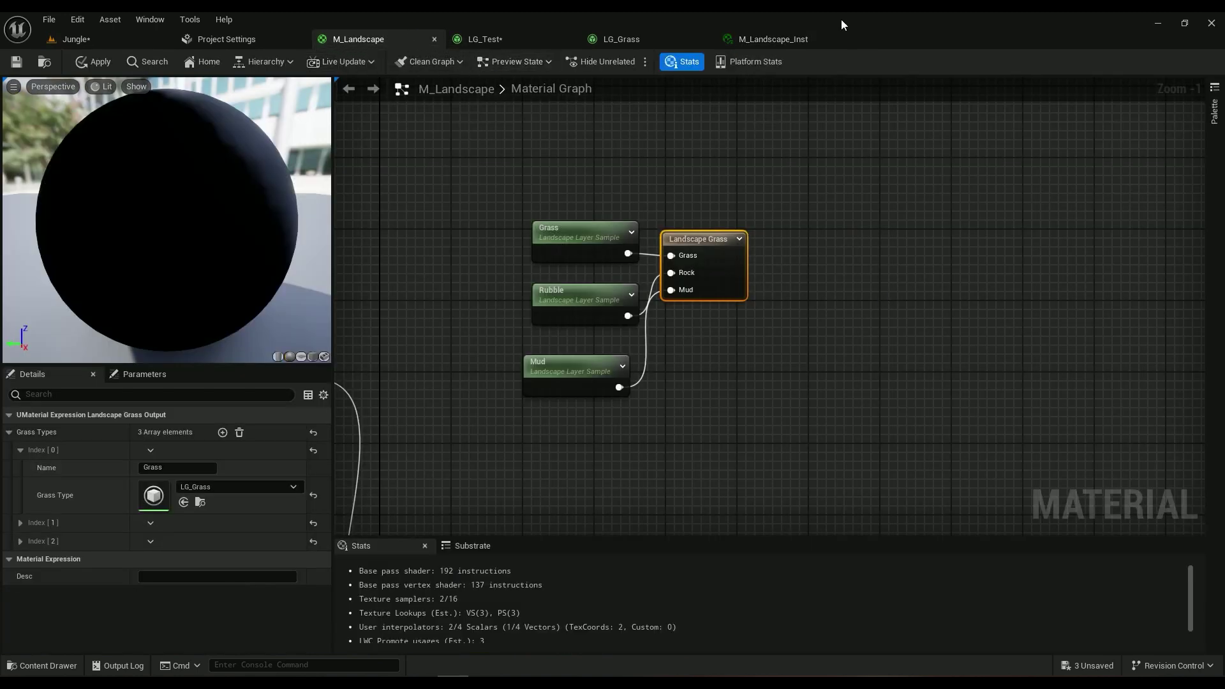
{"action": "left_click", "coordinate": [838, 39]}
Examine the Landscape Layer Blend nodes and their layer inputs in the M_Landscape material graph
{"action": "scroll", "coordinate": [483, 302], "scroll_direction": "down", "scroll_amount": 5}
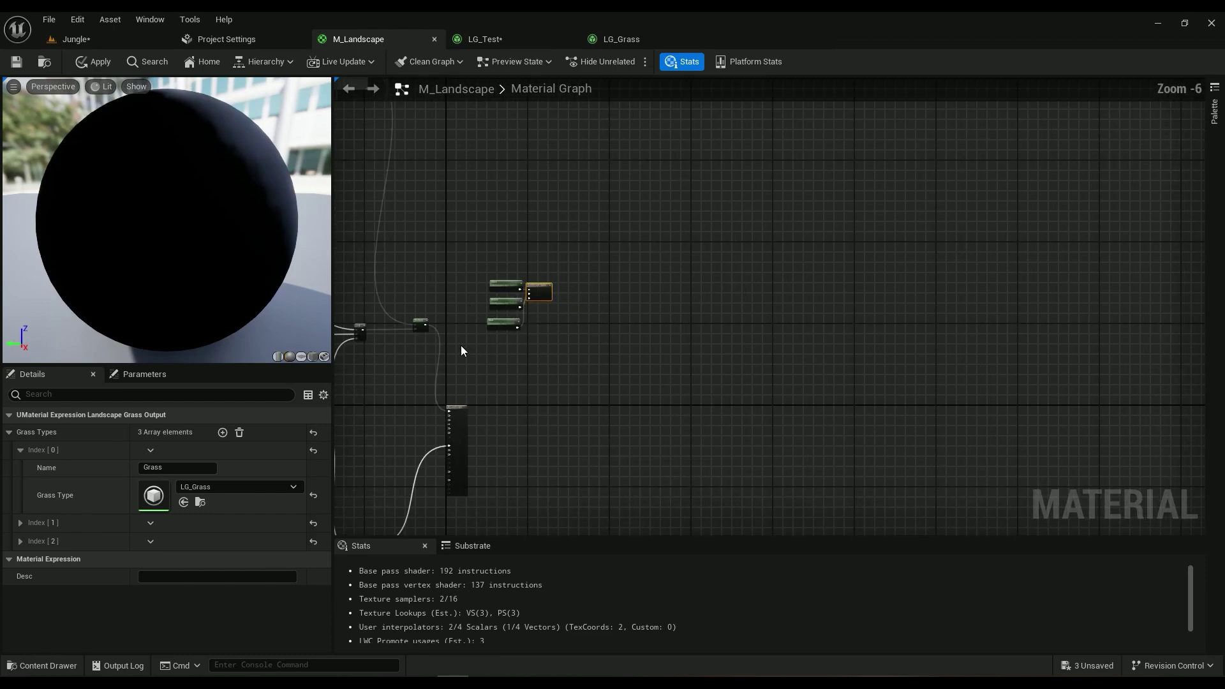
{"action": "scroll", "coordinate": [860, 248], "scroll_direction": "up", "scroll_amount": 5}
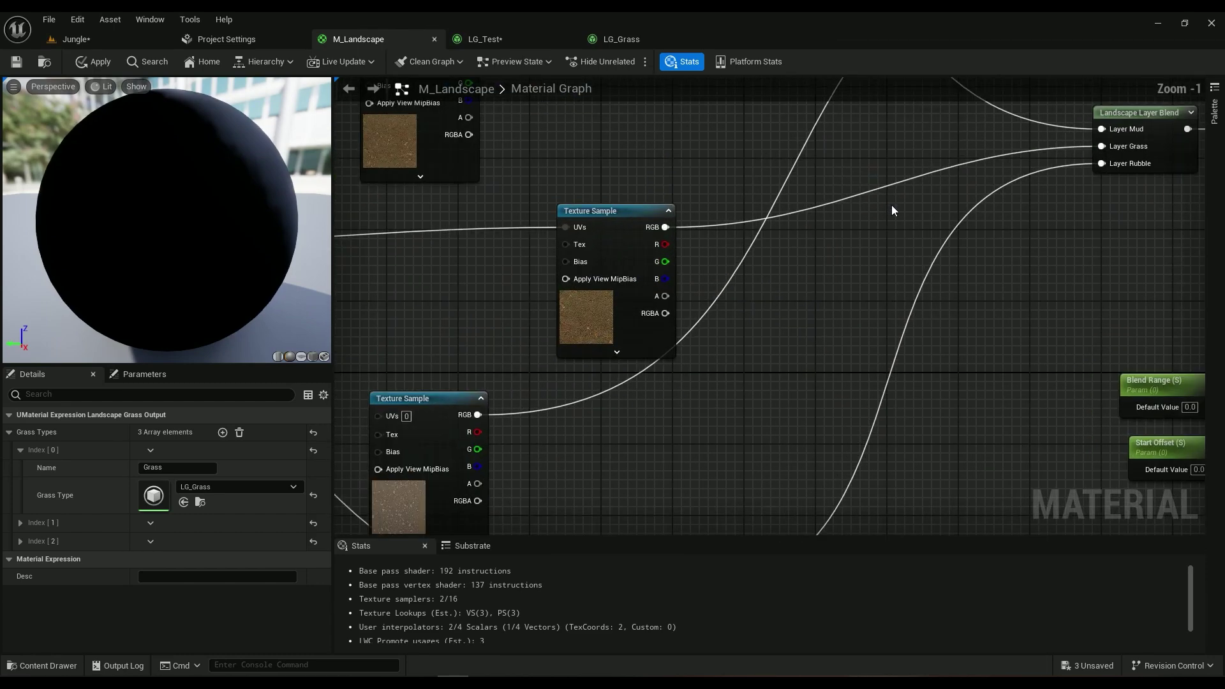
{"action": "right_click_drag", "start_coordinate": [891, 208], "coordinate": [681, 416]}
{"action": "scroll", "coordinate": [682, 415], "scroll_direction": "down", "scroll_amount": 2}
{"action": "scroll", "coordinate": [823, 383], "scroll_direction": "up", "scroll_amount": 3}
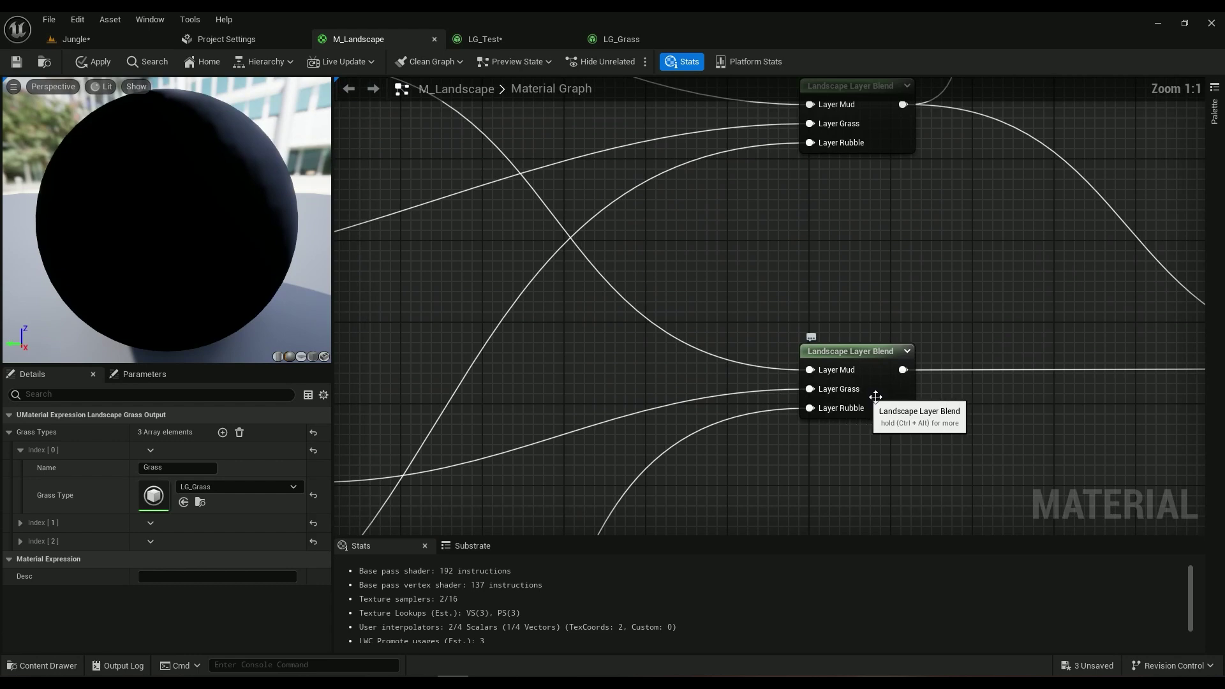
{"action": "right_click_drag", "start_coordinate": [964, 410], "coordinate": [789, 275]}
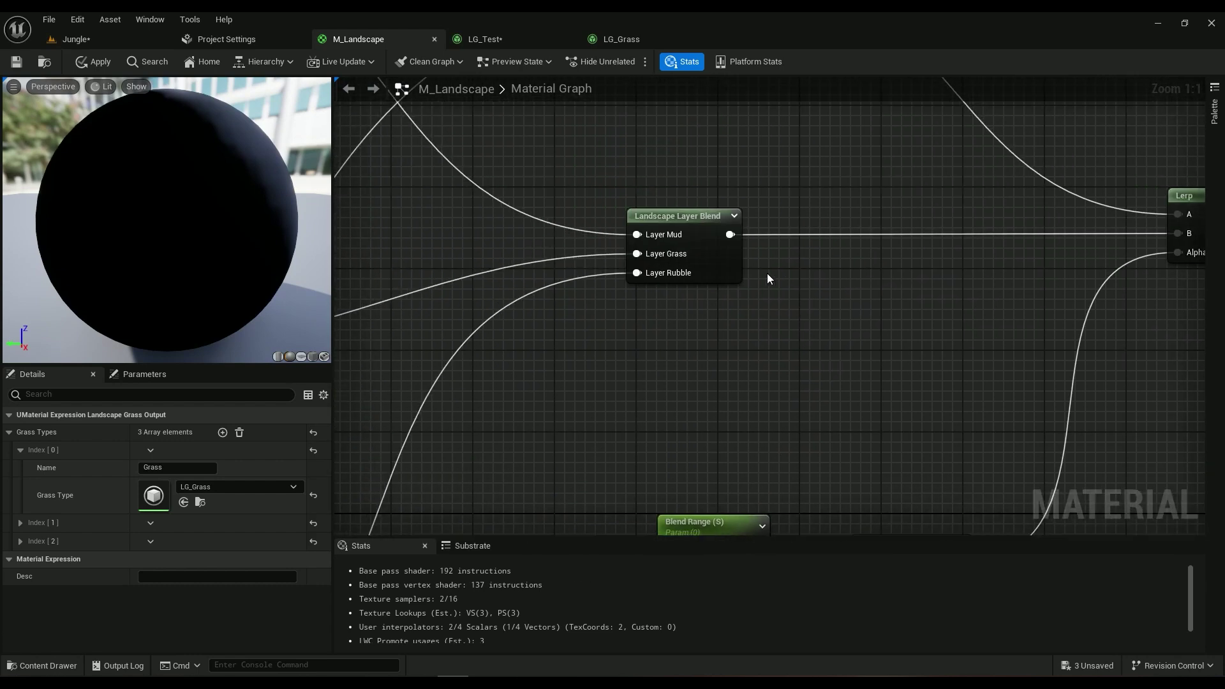
Delete the Rock target layer from the Jungle landscape's paint layers in Landscape mode
{"action": "left_click", "coordinate": [705, 255]}
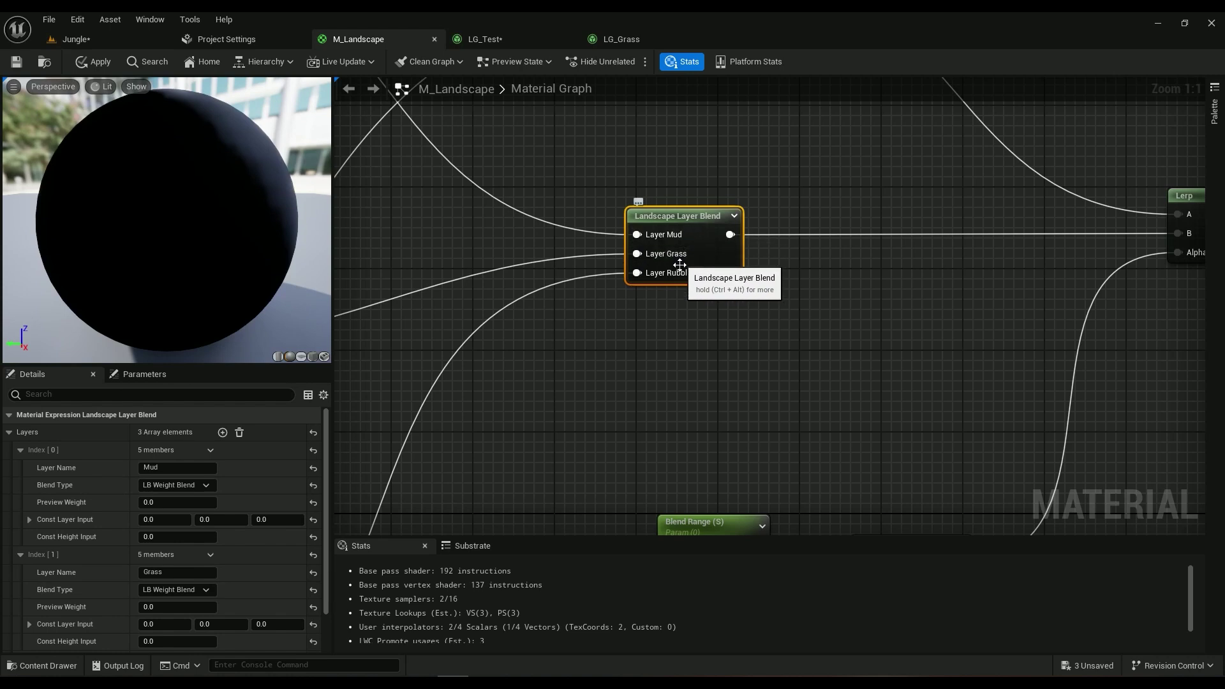
{"action": "left_click", "coordinate": [83, 41]}
{"action": "left_click", "coordinate": [131, 61]}
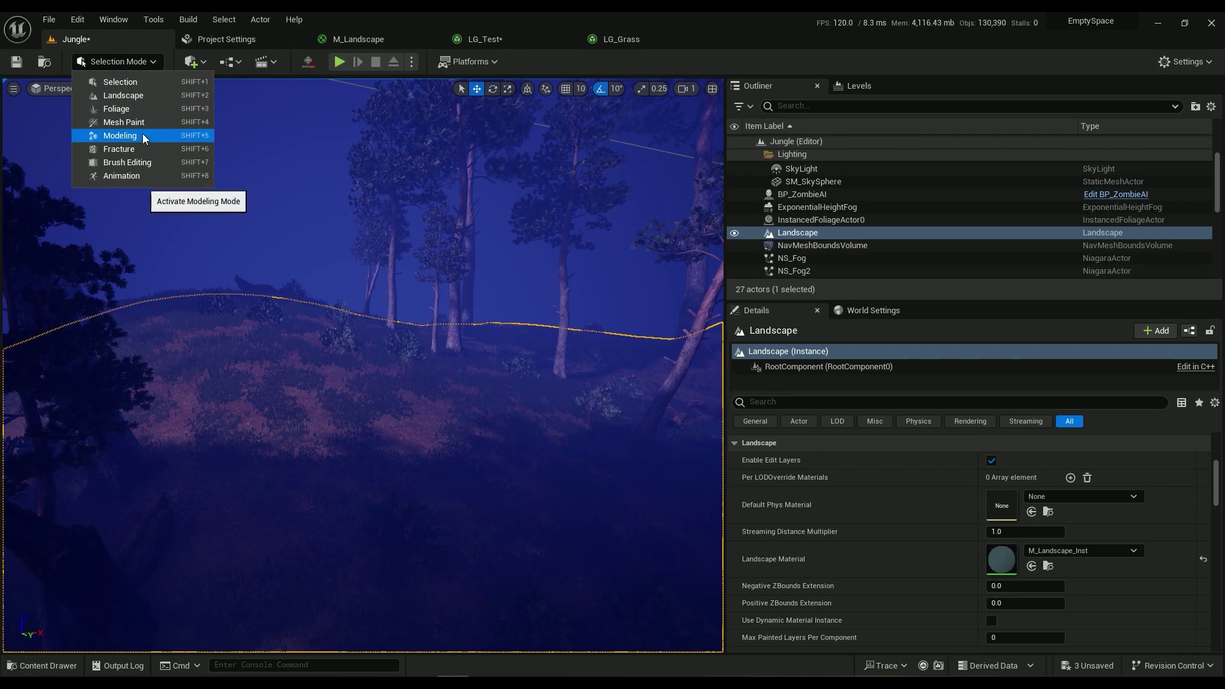
{"action": "left_click", "coordinate": [127, 95]}
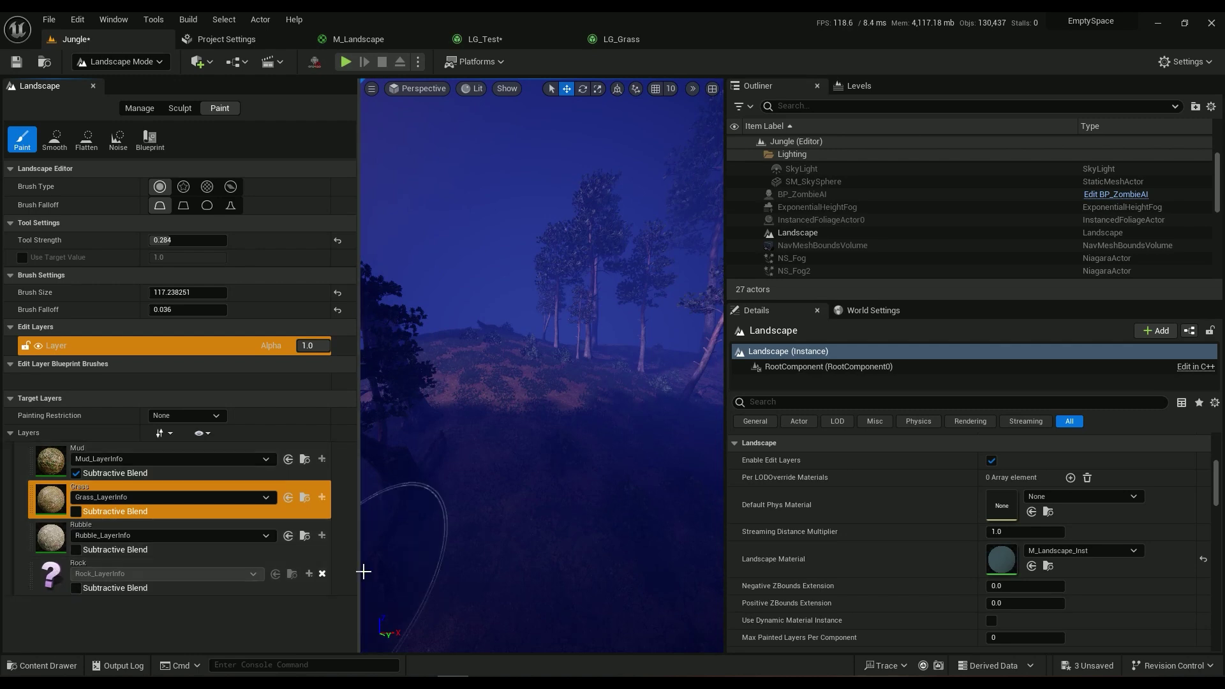
{"action": "left_click", "coordinate": [322, 574]}
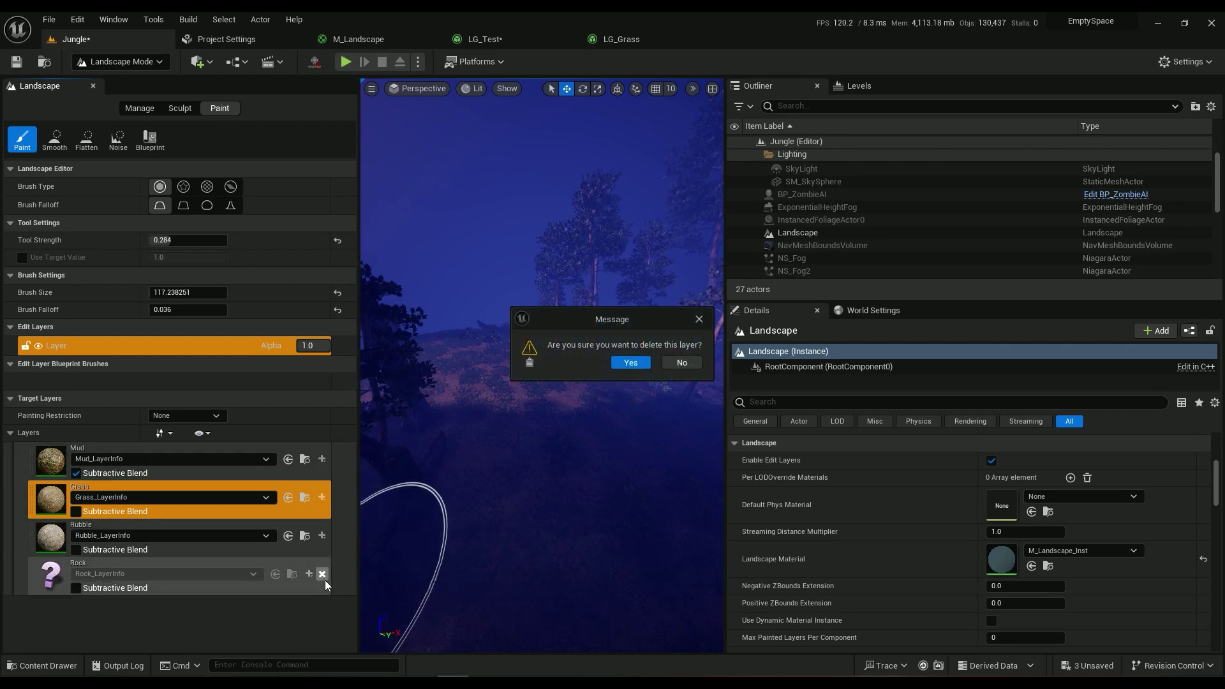
{"action": "left_click", "coordinate": [628, 363]}
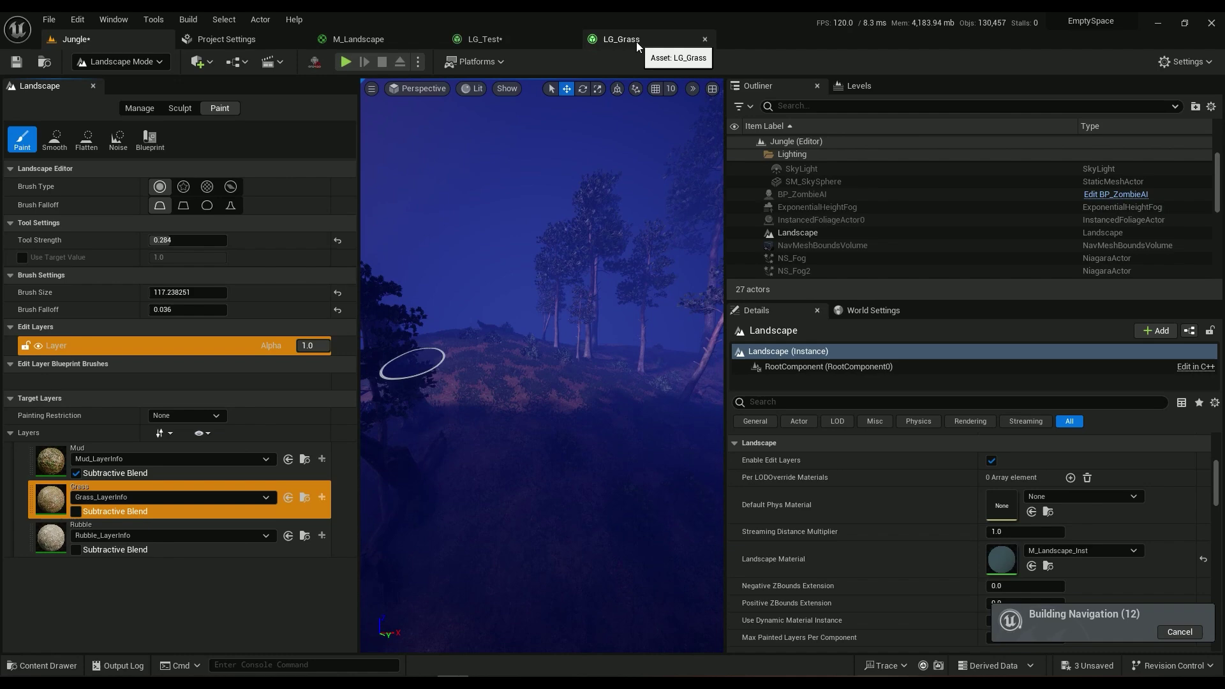
Add a LandscapeGrassOutput node in an empty area of the M_Landscape material graph
{"action": "left_click", "coordinate": [402, 41]}
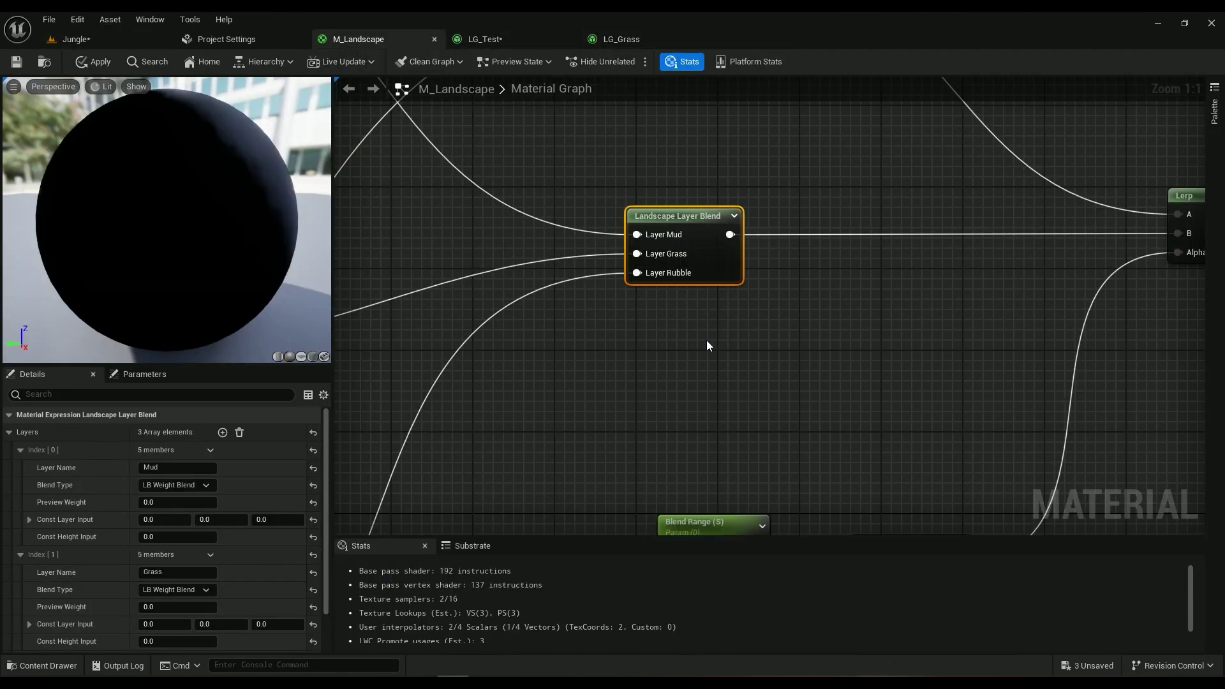
{"action": "right_click_drag", "start_coordinate": [896, 378], "coordinate": [642, 332]}
{"action": "scroll", "coordinate": [753, 350], "scroll_direction": "down", "scroll_amount": 5}
{"action": "right_click_drag", "start_coordinate": [1008, 314], "coordinate": [594, 357]}
{"action": "scroll", "coordinate": [713, 285], "scroll_direction": "up", "scroll_amount": 5}
{"action": "right_click_drag", "start_coordinate": [668, 419], "coordinate": [689, 120]}
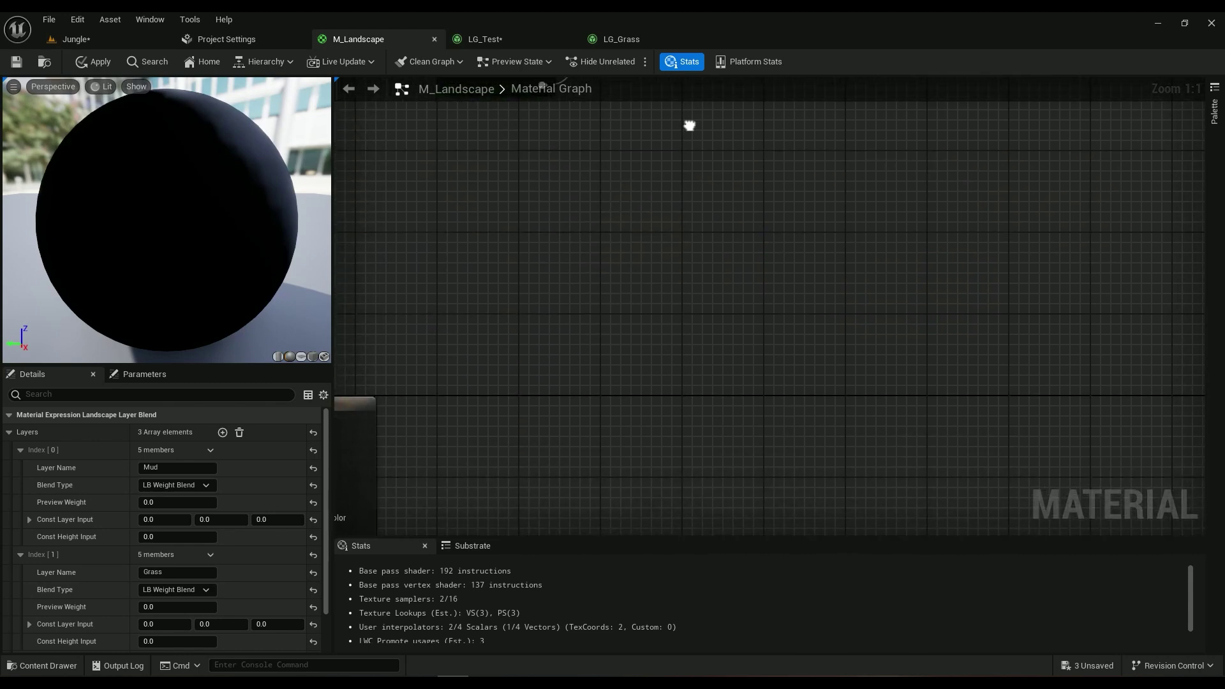
{"action": "right_click", "coordinate": [758, 326]}
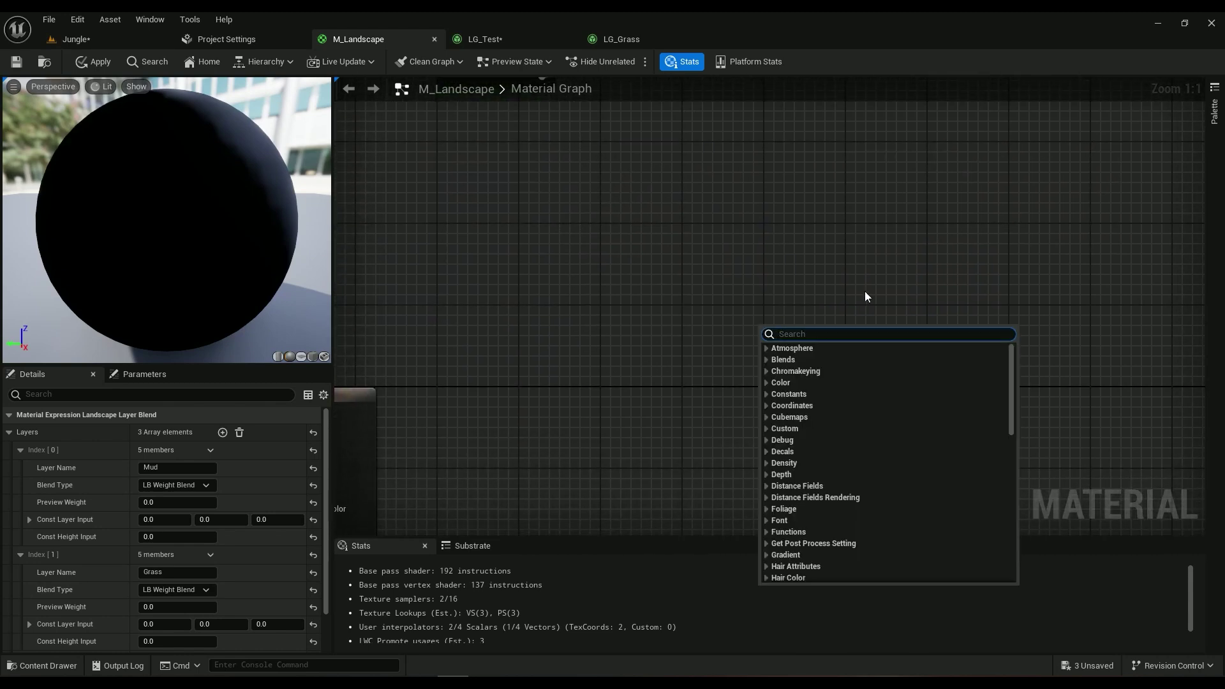
{"action": "type", "text": "grass"}
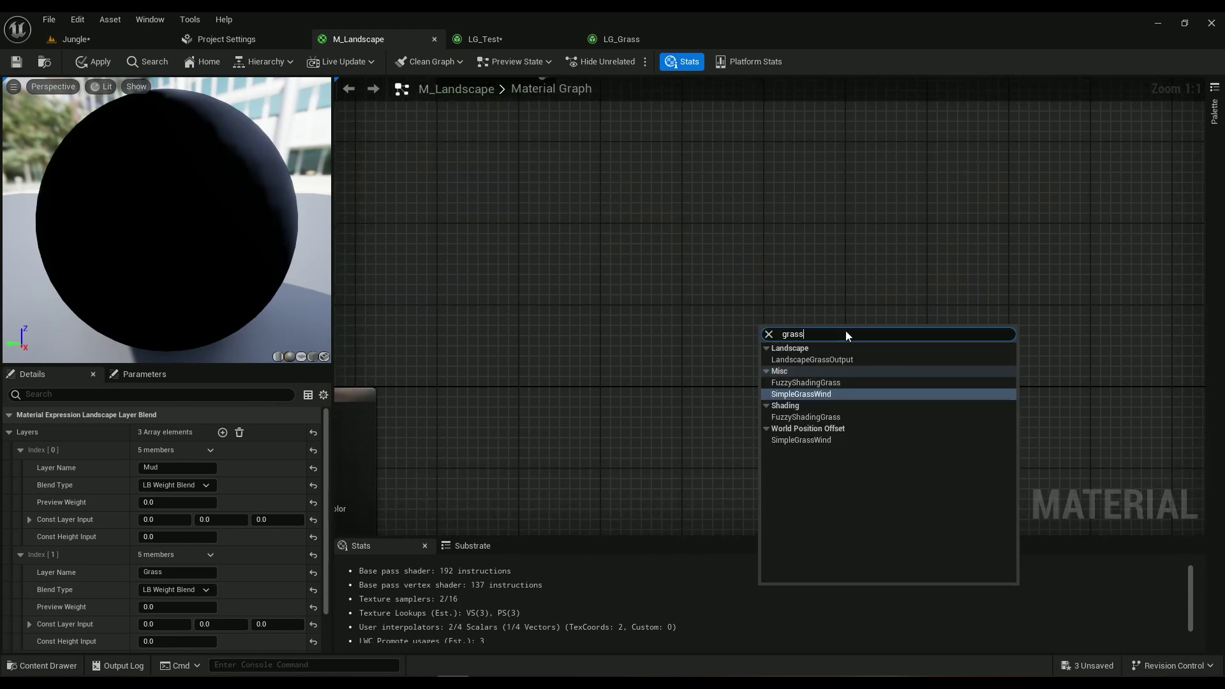
{"action": "left_click", "coordinate": [829, 360]}
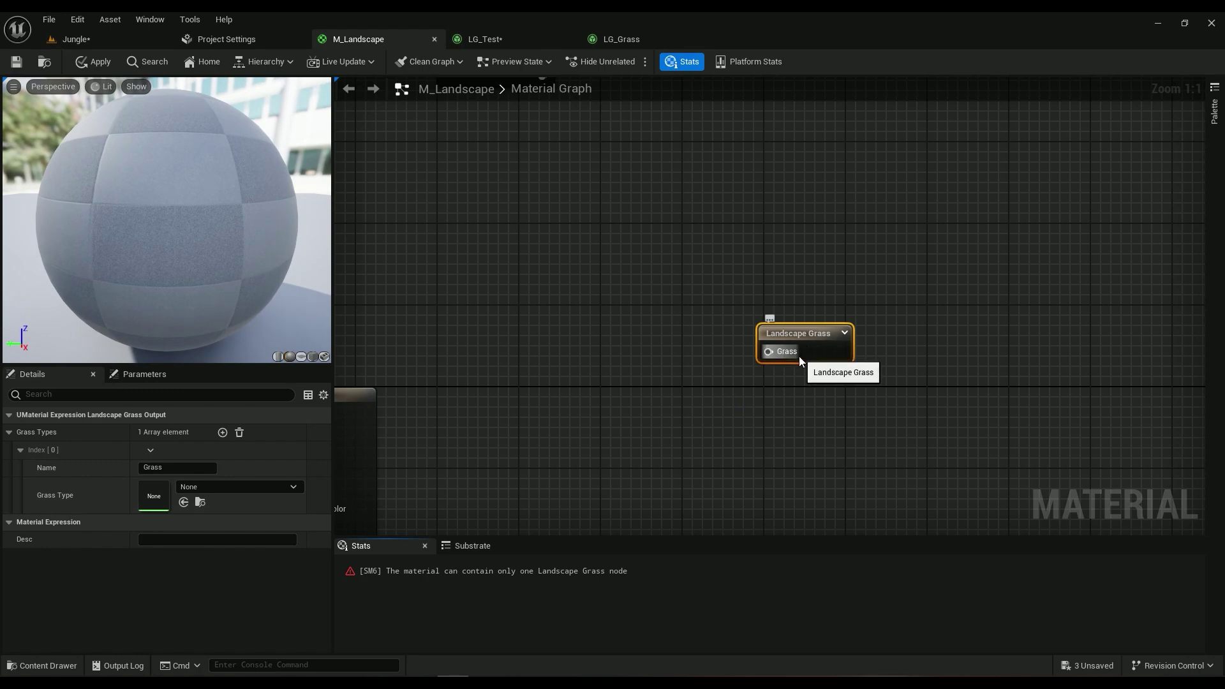
Assign LG_Test as the grass type of the new Landscape Grass node and name its input test
{"action": "left_click", "coordinate": [216, 487]}
{"action": "type", "text": "test"}
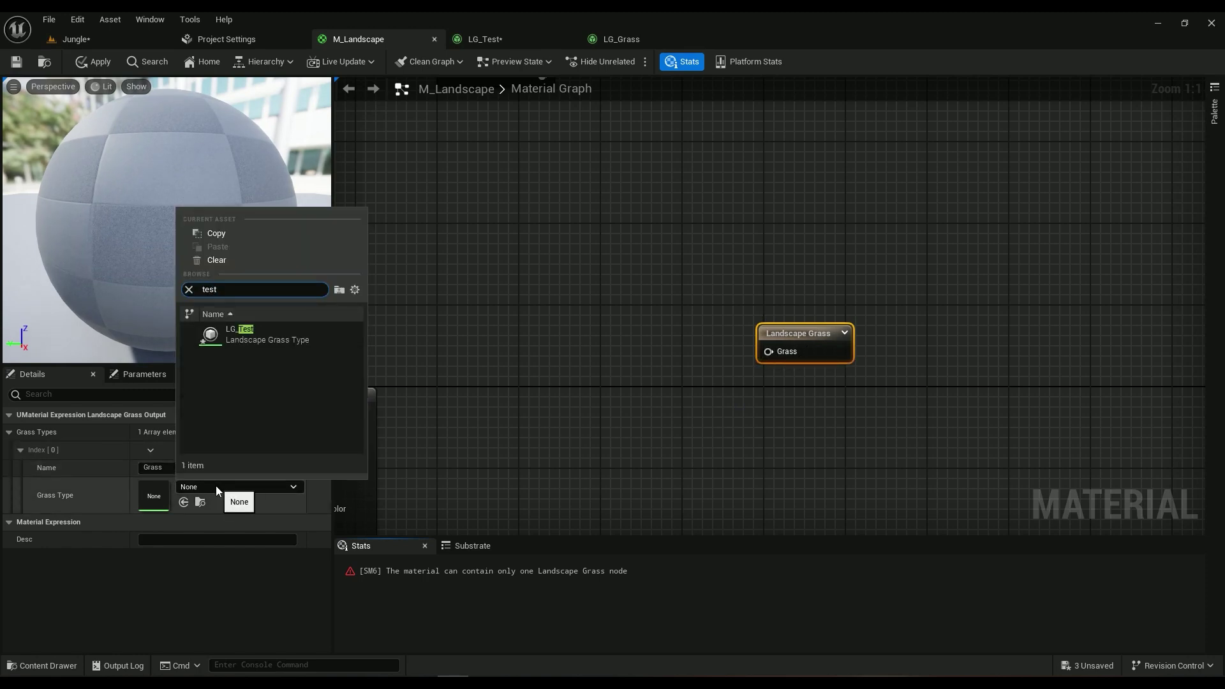
{"action": "left_click", "coordinate": [281, 335]}
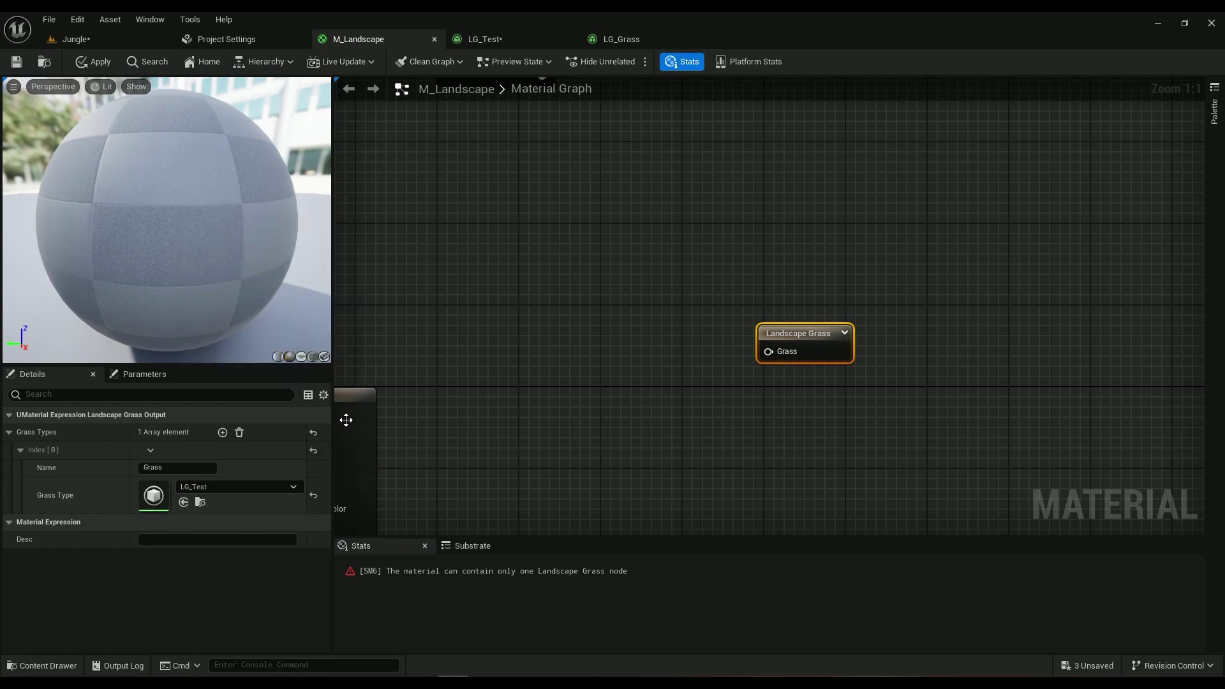
{"action": "left_click", "coordinate": [161, 468]}
{"action": "type", "text": "test"}
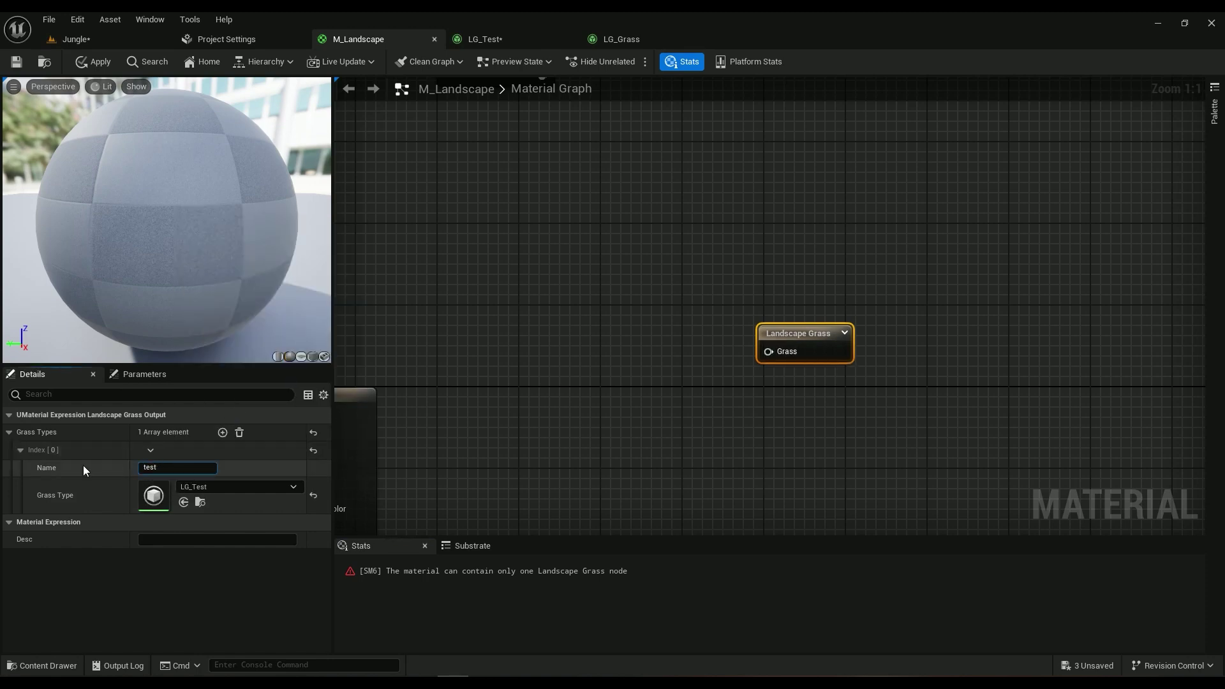
{"action": "key", "text": "Return"}
Add a LandscapeLayerSample node beside the new Landscape Grass node and name its parameter Grass
{"action": "scroll", "coordinate": [652, 305], "scroll_direction": "down", "scroll_amount": 1}
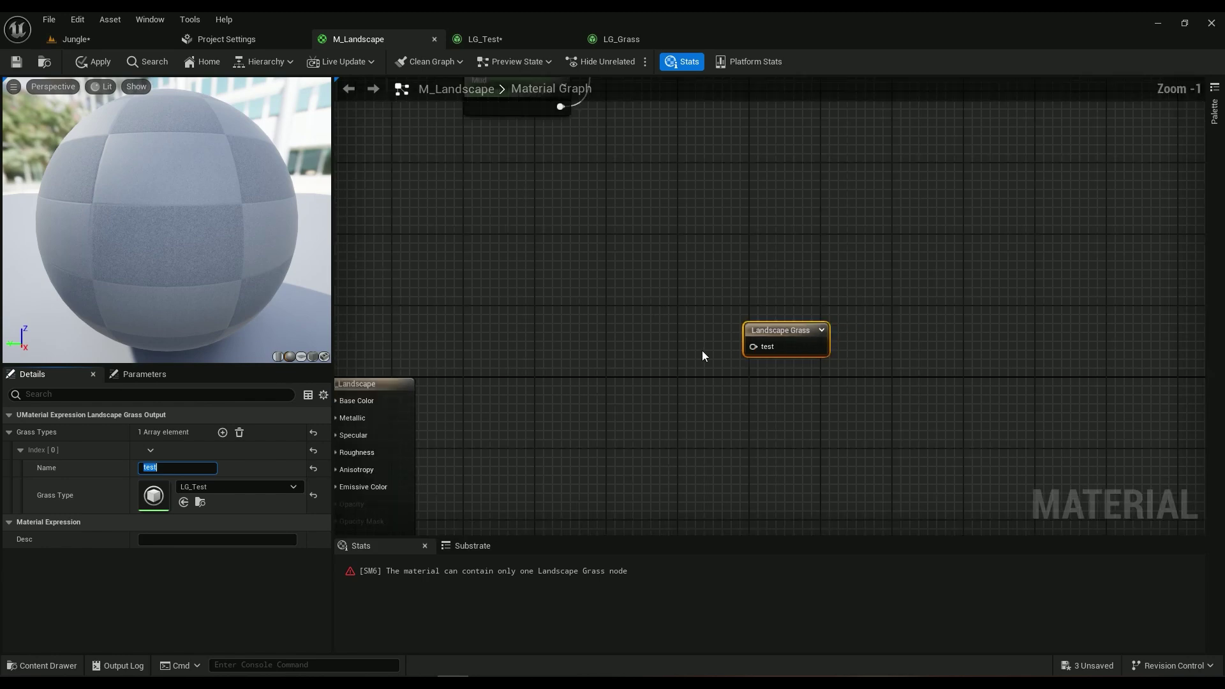
{"action": "scroll", "coordinate": [753, 353], "scroll_direction": "up", "scroll_amount": 1}
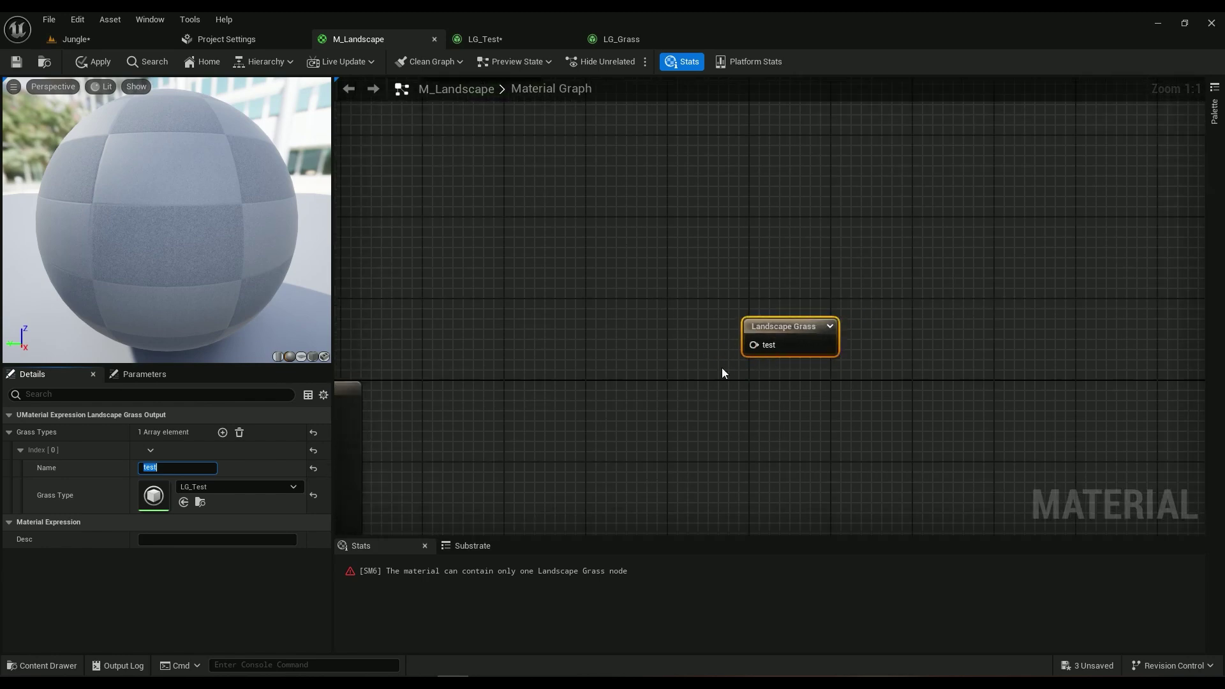
{"action": "scroll", "coordinate": [437, 406], "scroll_direction": "down", "scroll_amount": 4}
{"action": "right_click_drag", "start_coordinate": [462, 357], "coordinate": [588, 343]}
{"action": "scroll", "coordinate": [1077, 330], "scroll_direction": "up", "scroll_amount": 4}
{"action": "right_click", "coordinate": [840, 396]}
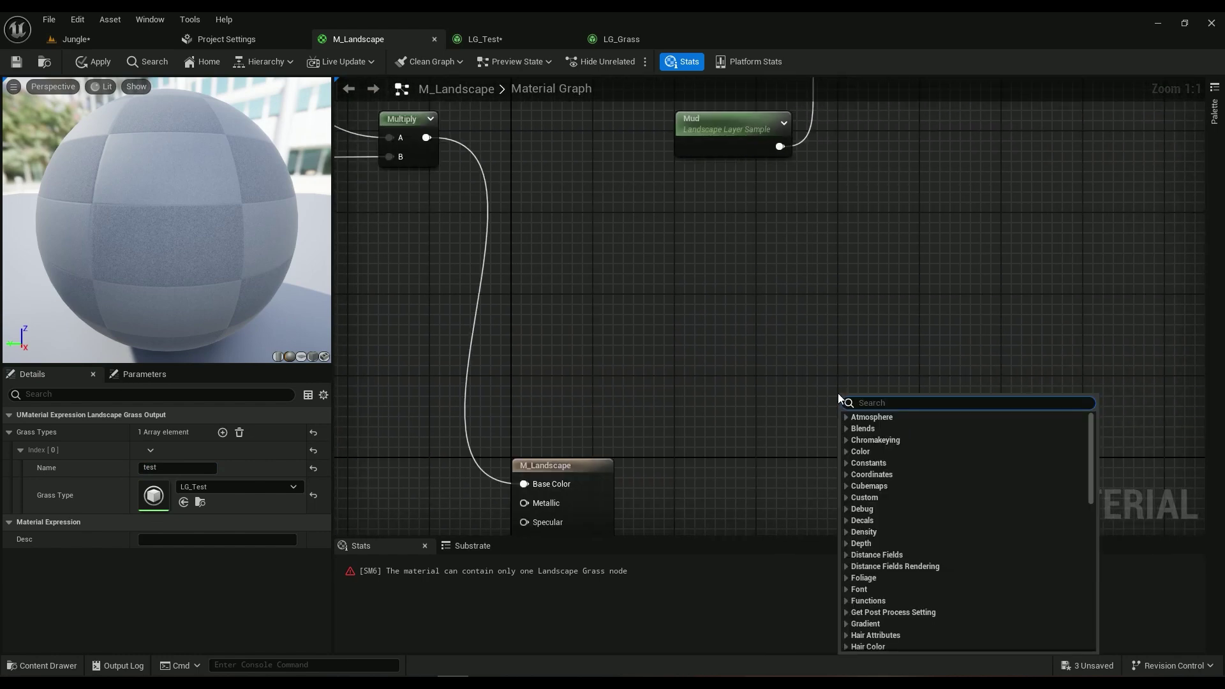
{"action": "type", "text": "landscape"}
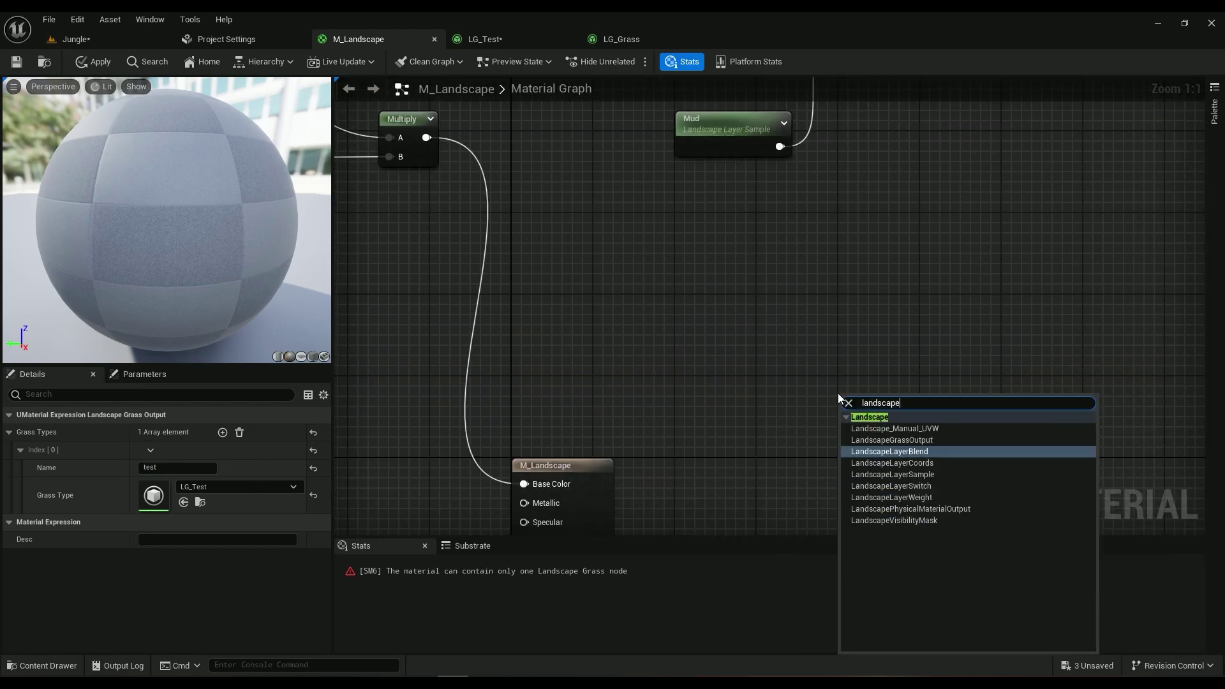
{"action": "left_click", "coordinate": [913, 475]}
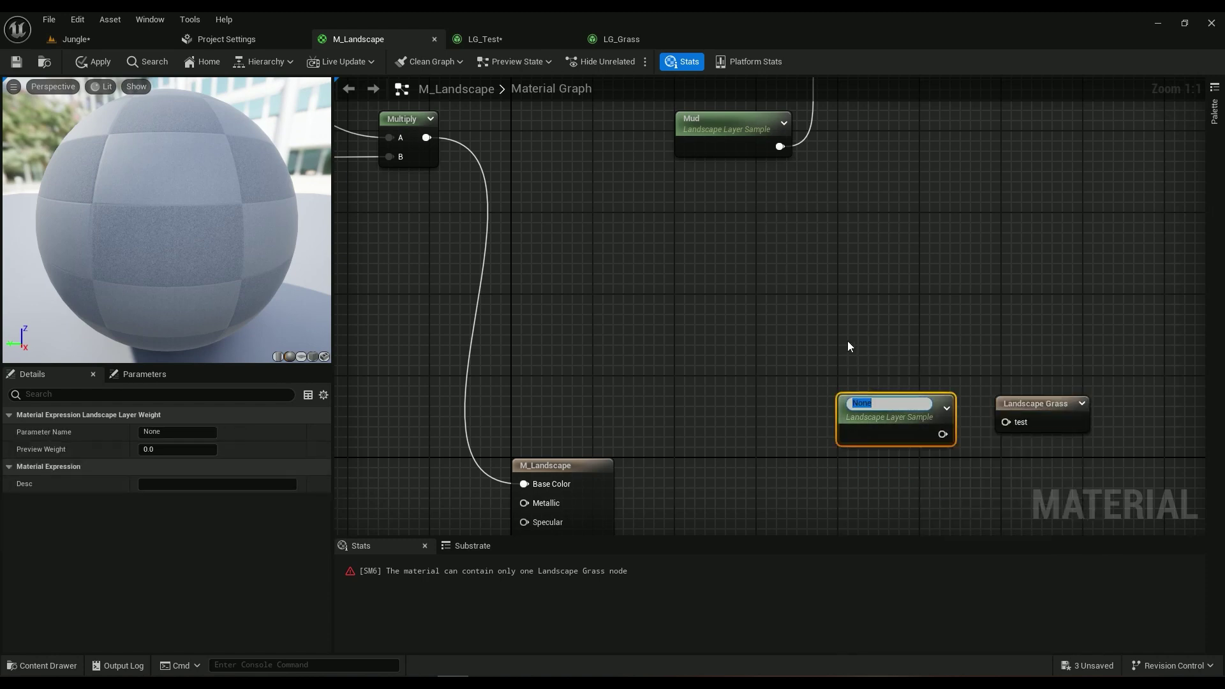
{"action": "type", "text": "Grass"}
{"action": "key", "text": "Return"}
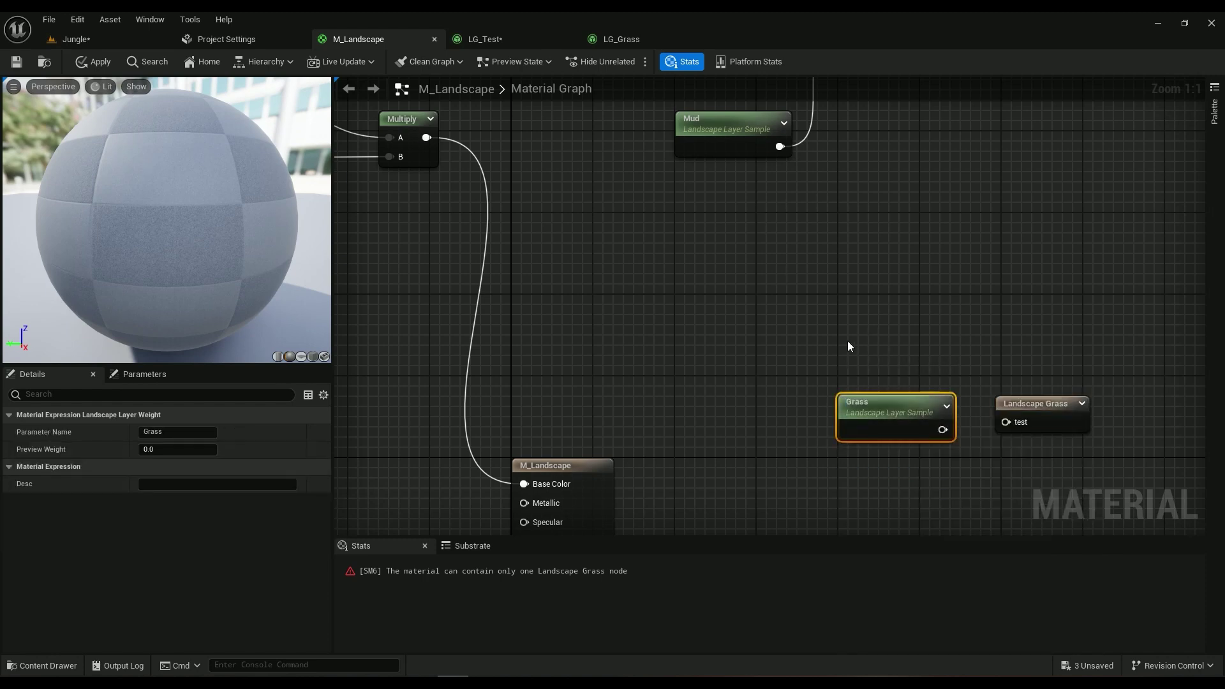
Connect the new Grass layer sample's output to the test input of the new Landscape Grass node
{"action": "right_click_drag", "start_coordinate": [848, 347], "coordinate": [609, 300]}
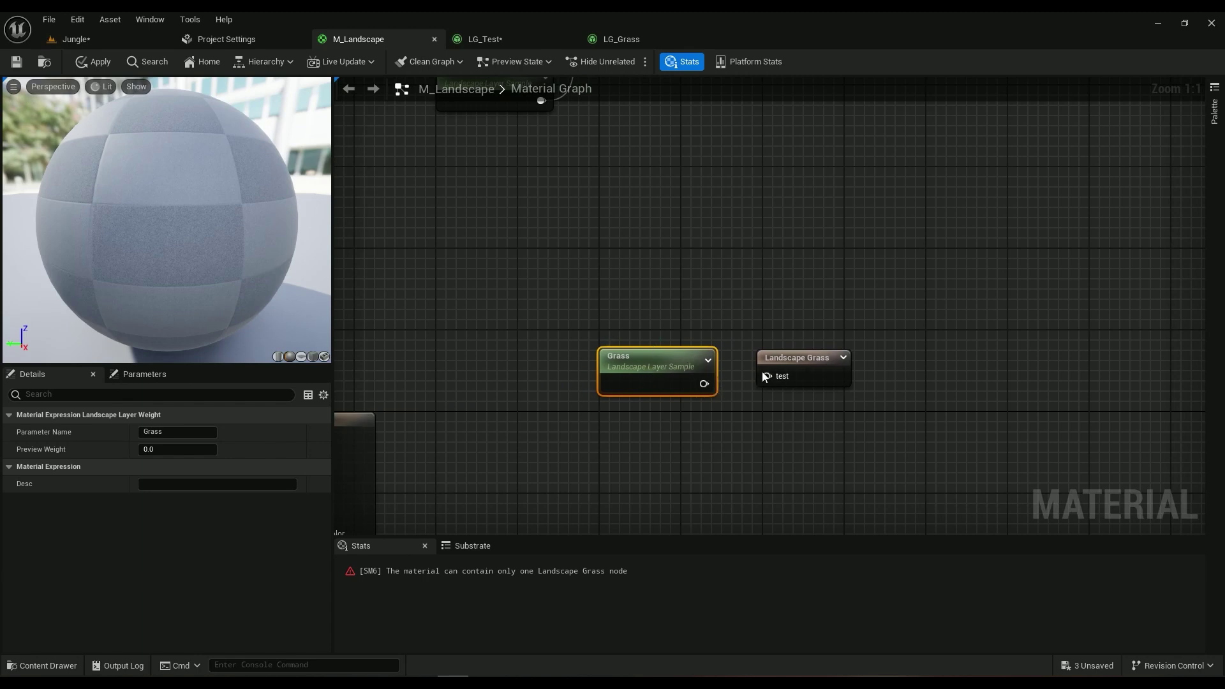
{"action": "right_click_drag", "start_coordinate": [425, 358], "coordinate": [1204, 513]}
{"action": "right_click_drag", "start_coordinate": [919, 389], "coordinate": [336, 132]}
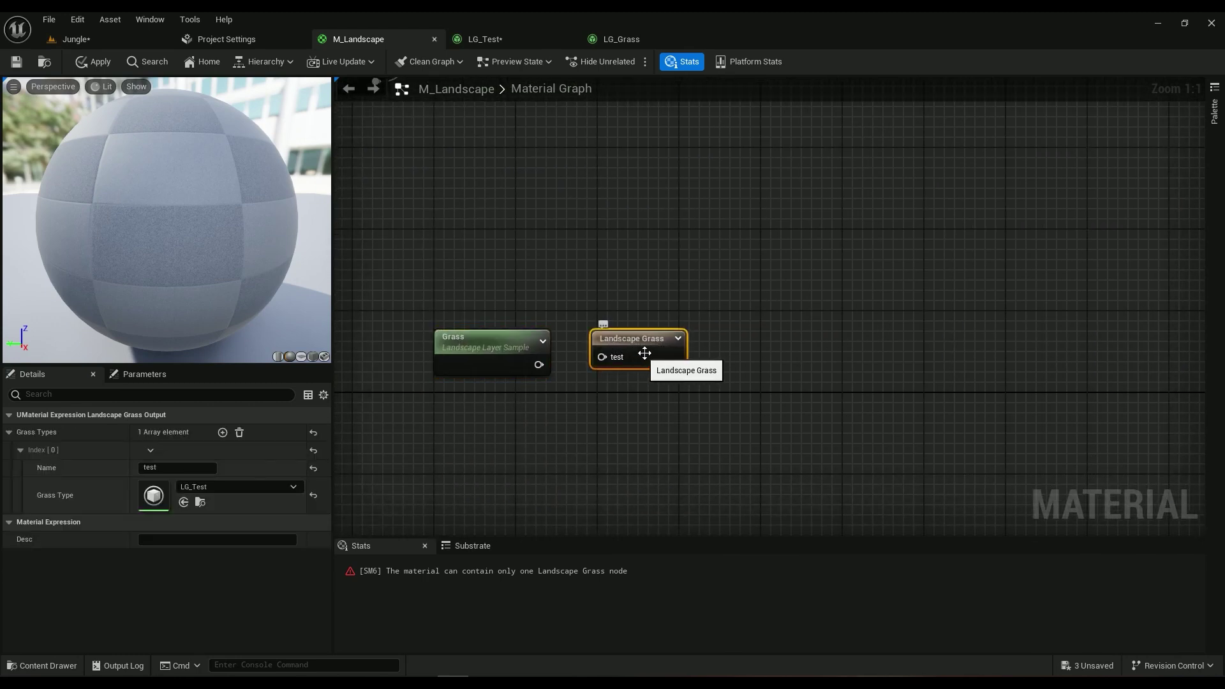
{"action": "left_click_drag", "start_coordinate": [539, 365], "coordinate": [606, 358]}
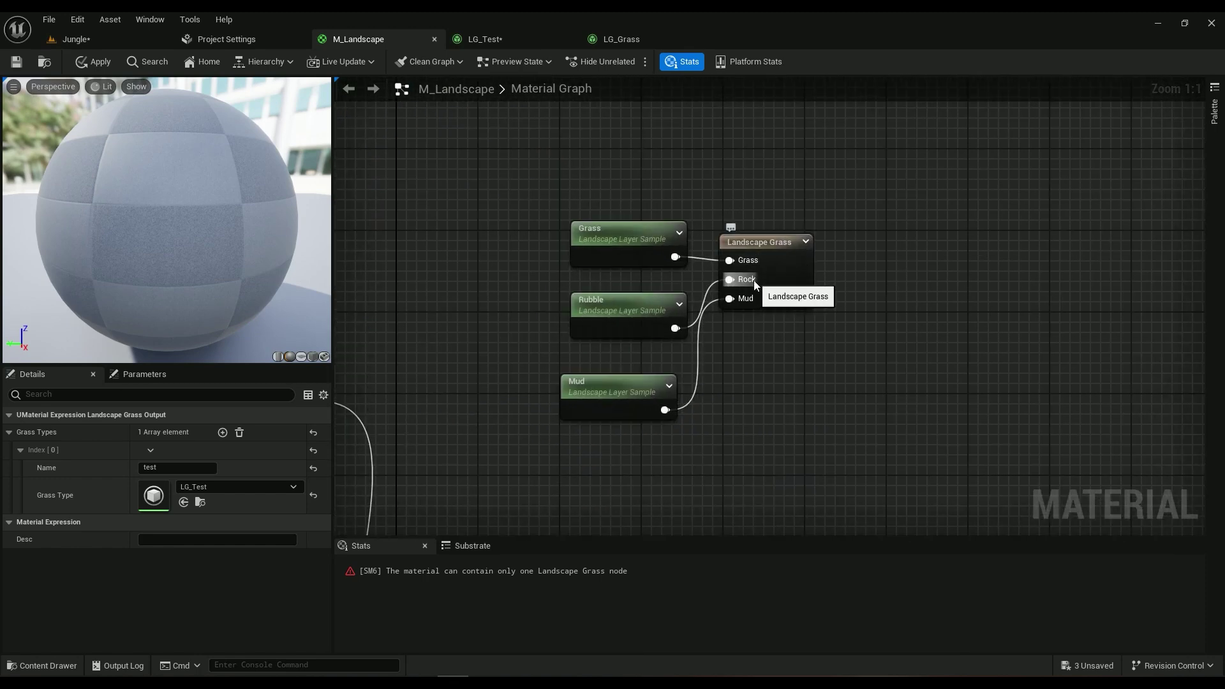
Try to apply the M_Landscape material with both Landscape Grass nodes in the graph, and abort
{"action": "right_click_drag", "start_coordinate": [803, 361], "coordinate": [701, 296]}
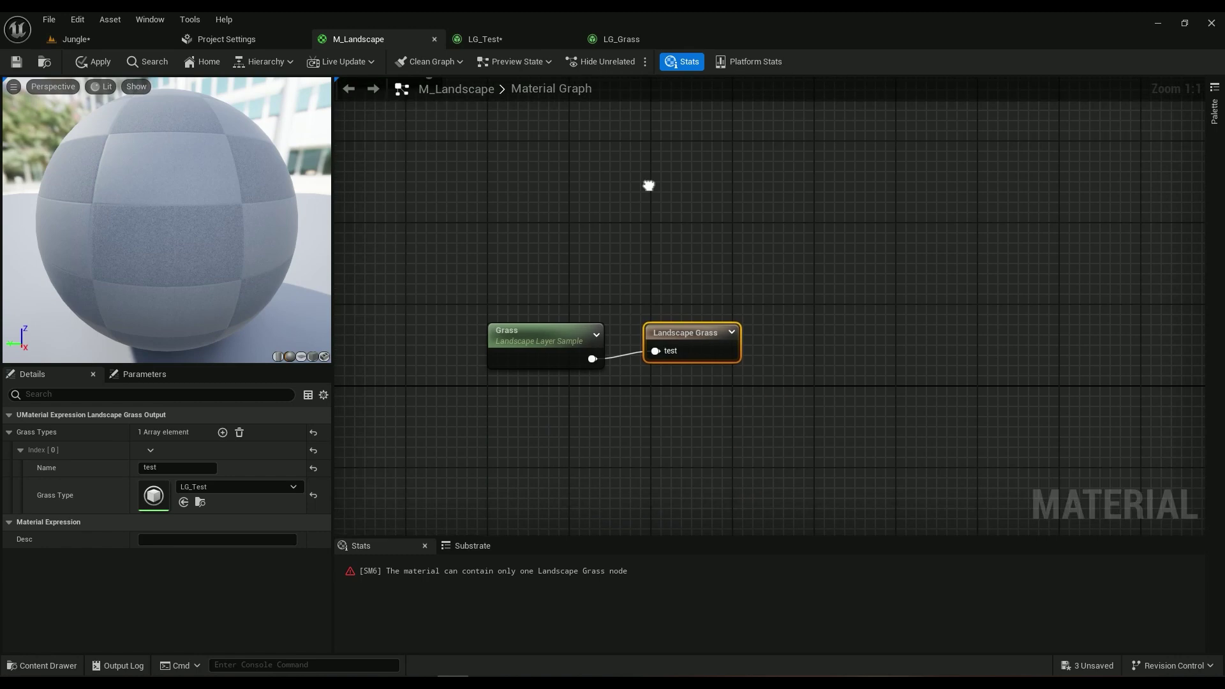
{"action": "right_click_drag", "start_coordinate": [758, 322], "coordinate": [754, 280]}
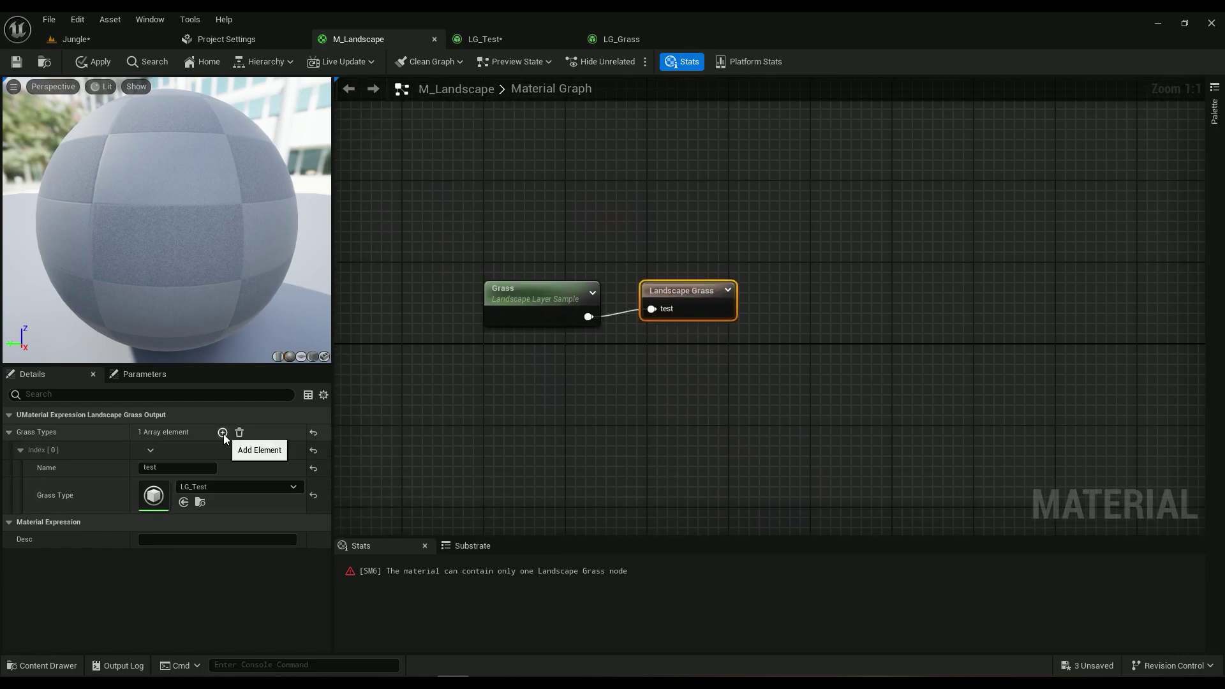
{"action": "right_click_drag", "start_coordinate": [629, 316], "coordinate": [613, 443]}
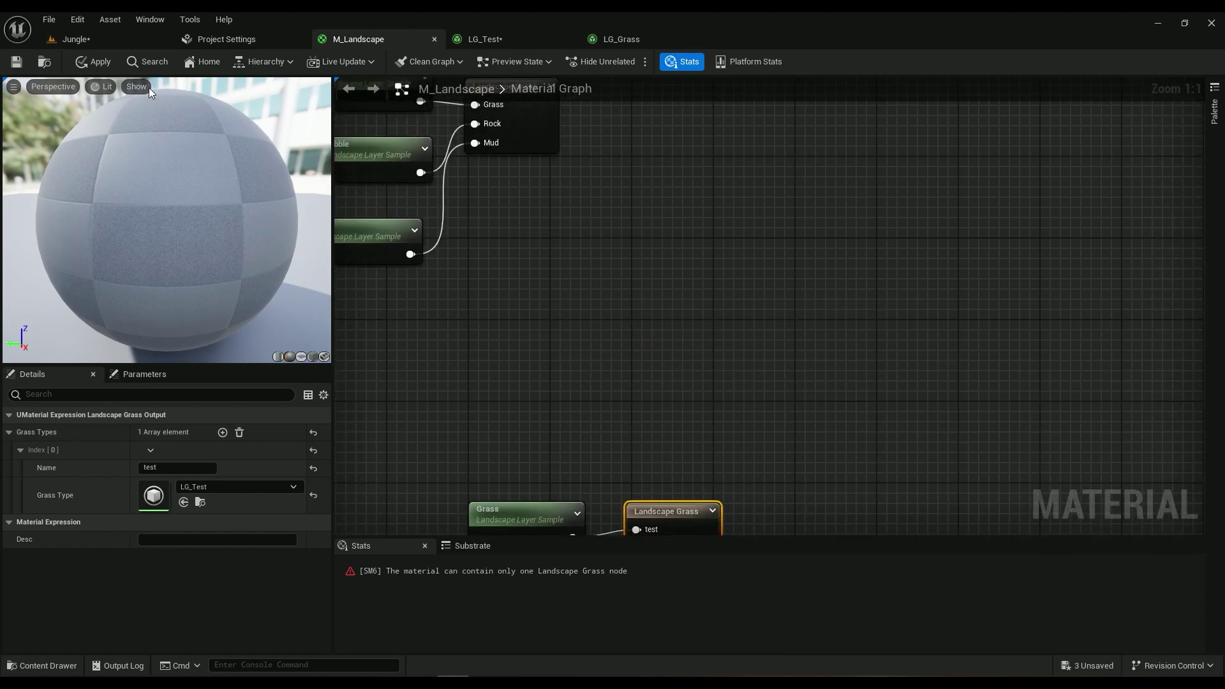
{"action": "left_click", "coordinate": [96, 61]}
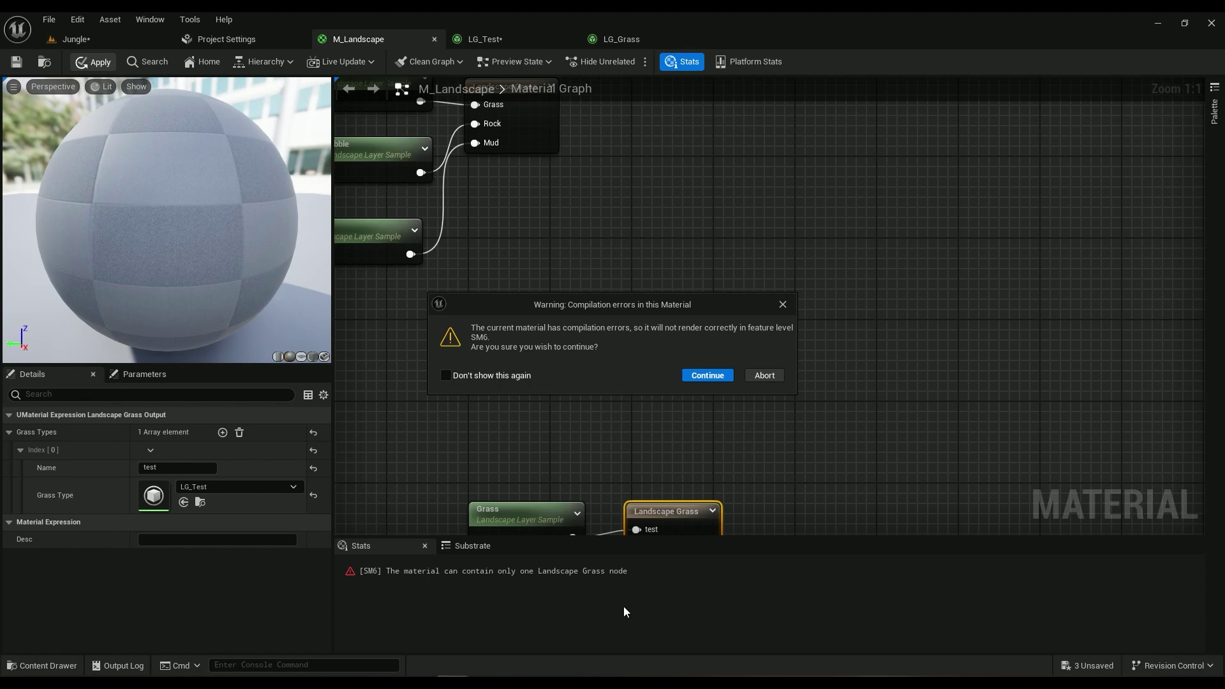
{"action": "left_click", "coordinate": [768, 375]}
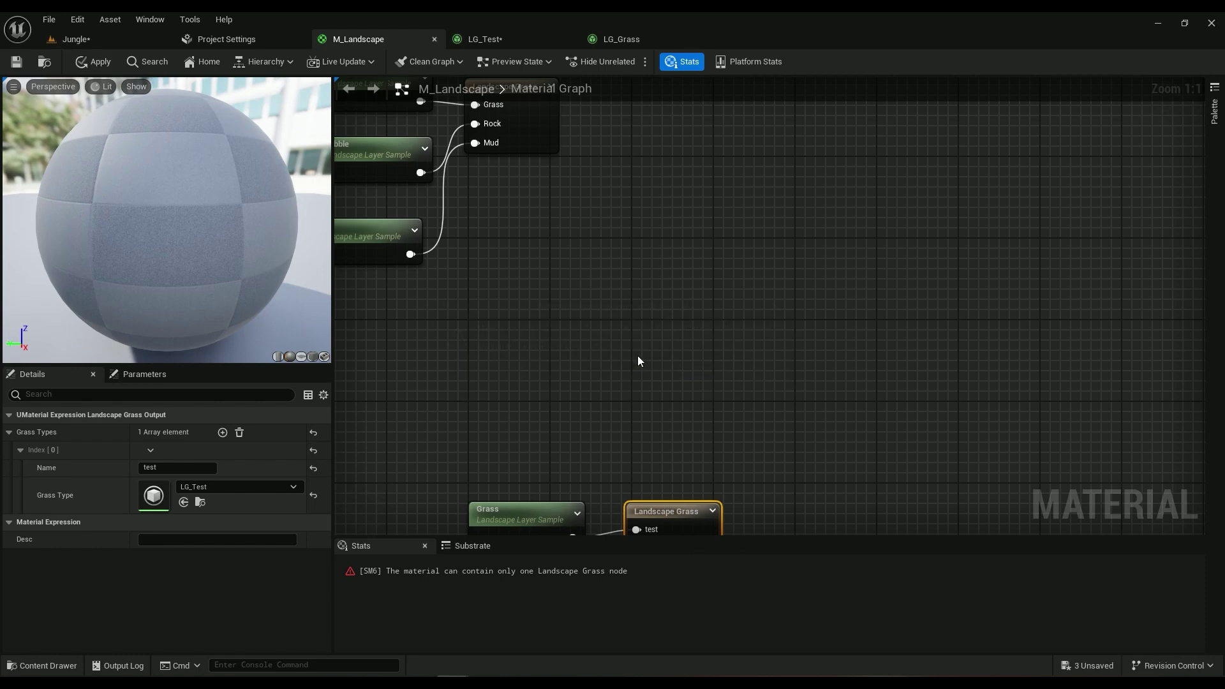
Add a second grass type element to the new Landscape Grass node and name it h
{"action": "right_click_drag", "start_coordinate": [576, 255], "coordinate": [652, 45]}
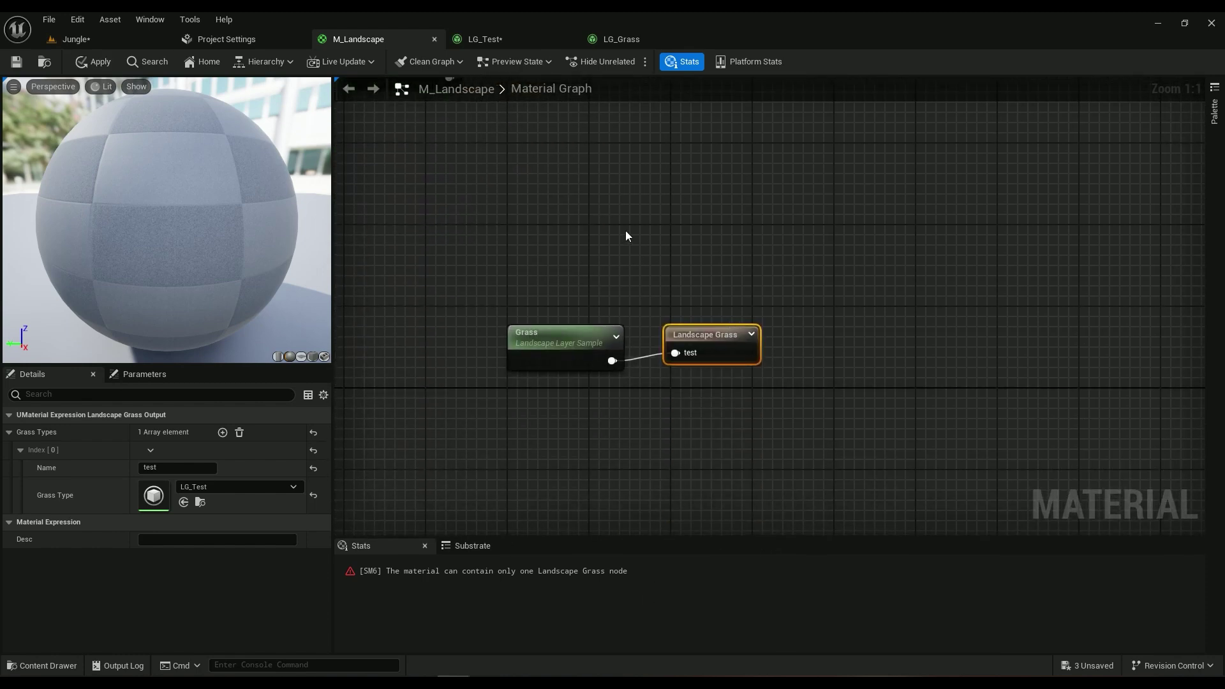
{"action": "right_click_drag", "start_coordinate": [626, 236], "coordinate": [680, 363]}
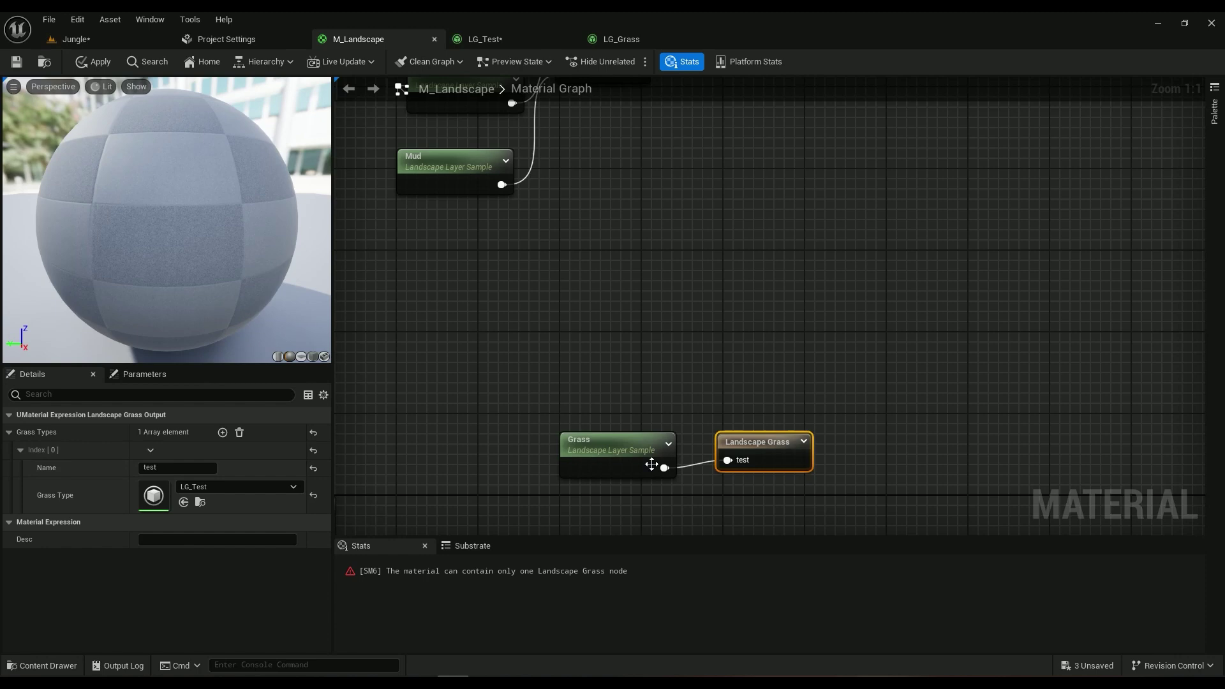
{"action": "left_click", "coordinate": [223, 432]}
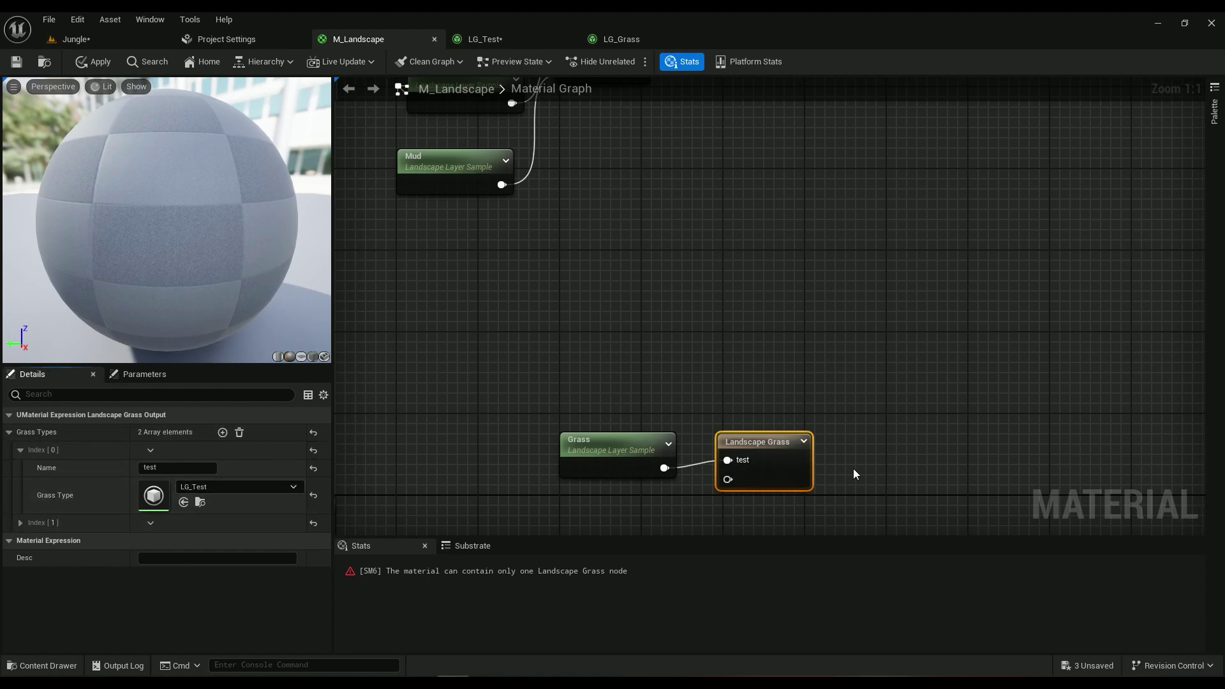
{"action": "left_click", "coordinate": [20, 522]}
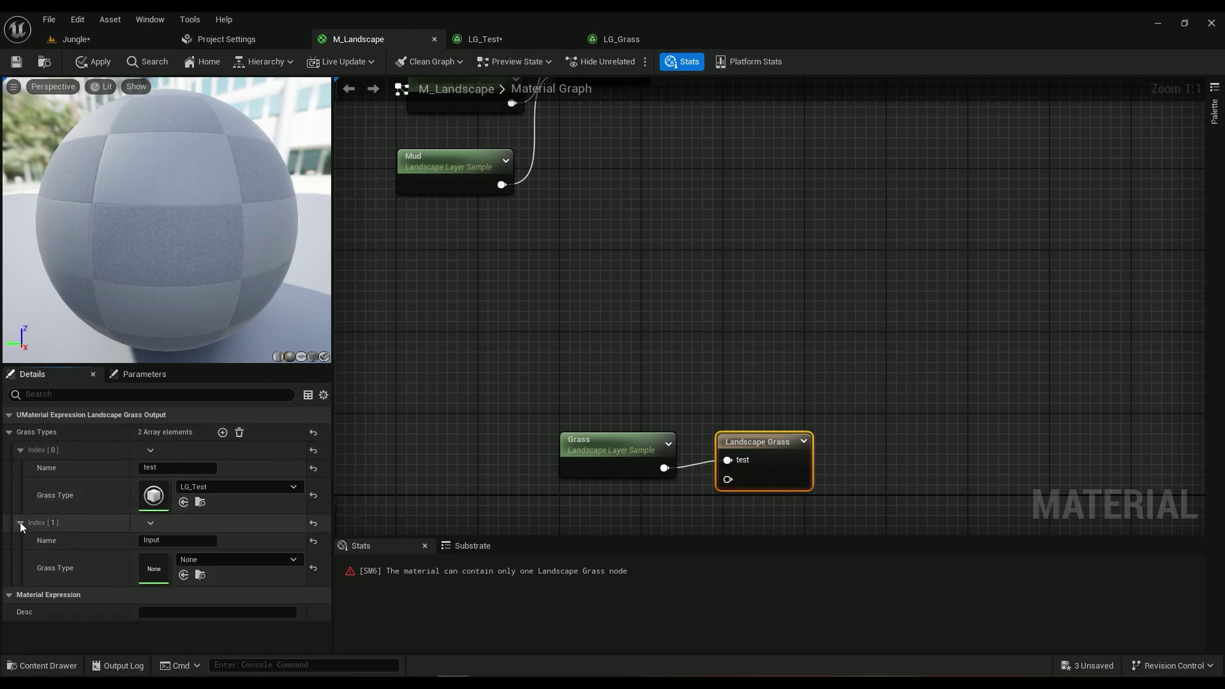
{"action": "left_click", "coordinate": [179, 540]}
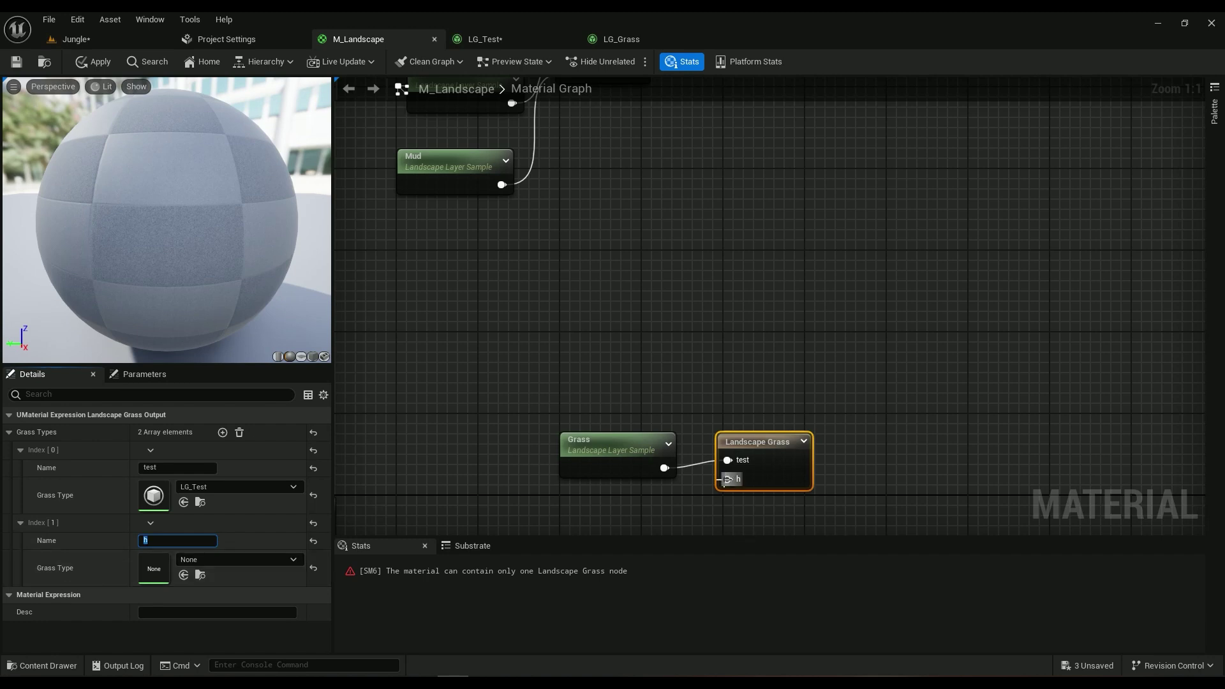
Delete the new Landscape Grass node together with the Grass layer sample connected to it
{"action": "scroll", "coordinate": [719, 433], "scroll_direction": "down", "scroll_amount": 1}
{"action": "left_click_drag", "start_coordinate": [898, 423], "coordinate": [549, 485]}
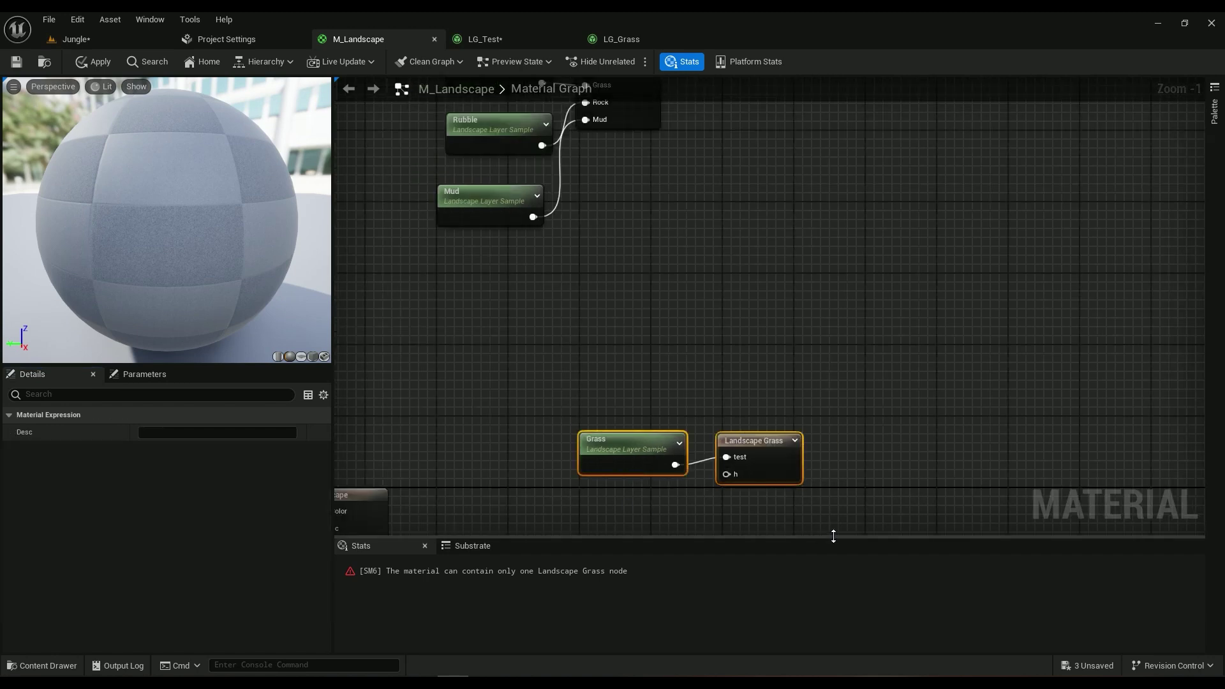
{"action": "key", "text": "Delete"}
Assign LG_Test as the grass type of the remaining Landscape Grass node's Grass element and apply the material
{"action": "right_click_drag", "start_coordinate": [645, 193], "coordinate": [659, 430]}
{"action": "scroll", "coordinate": [659, 429], "scroll_direction": "up", "scroll_amount": 1}
{"action": "left_click", "coordinate": [623, 315]}
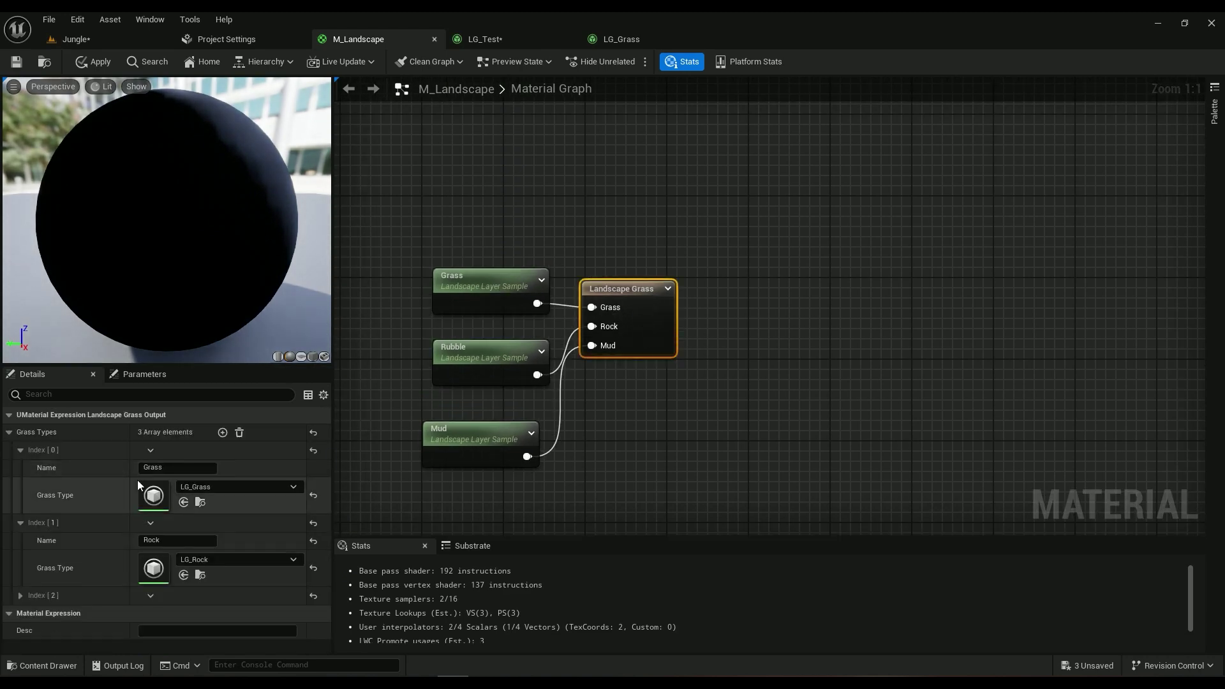
{"action": "left_click", "coordinate": [223, 489]}
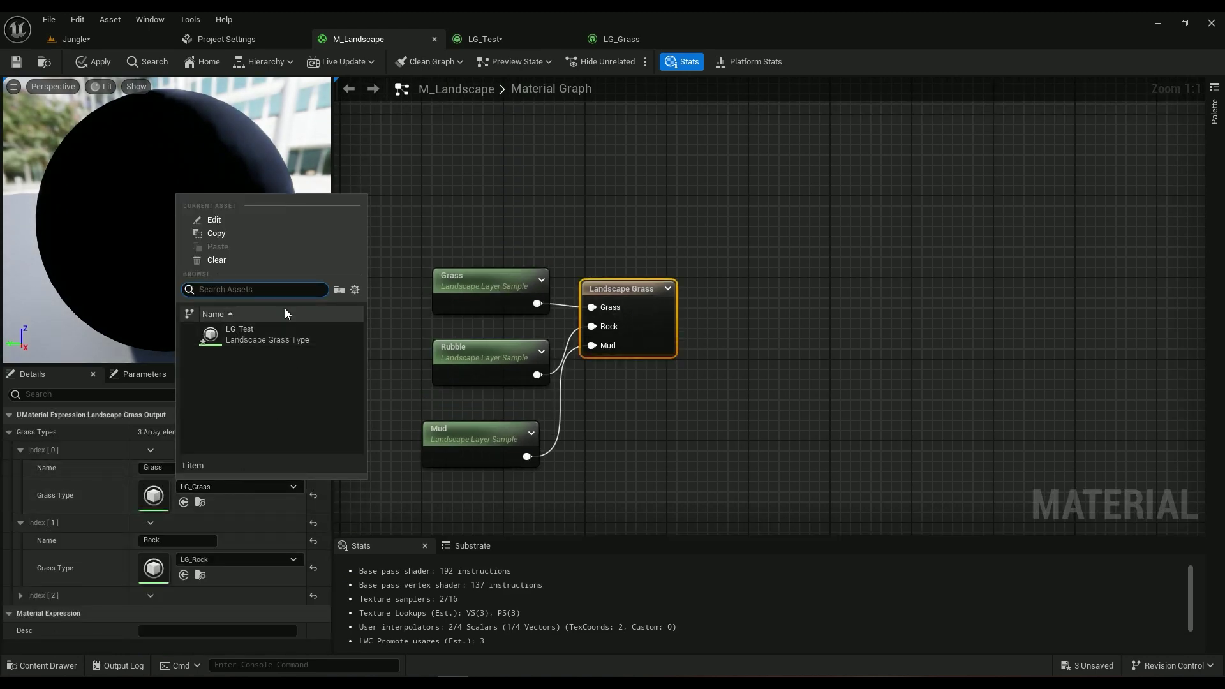
{"action": "left_click", "coordinate": [246, 330]}
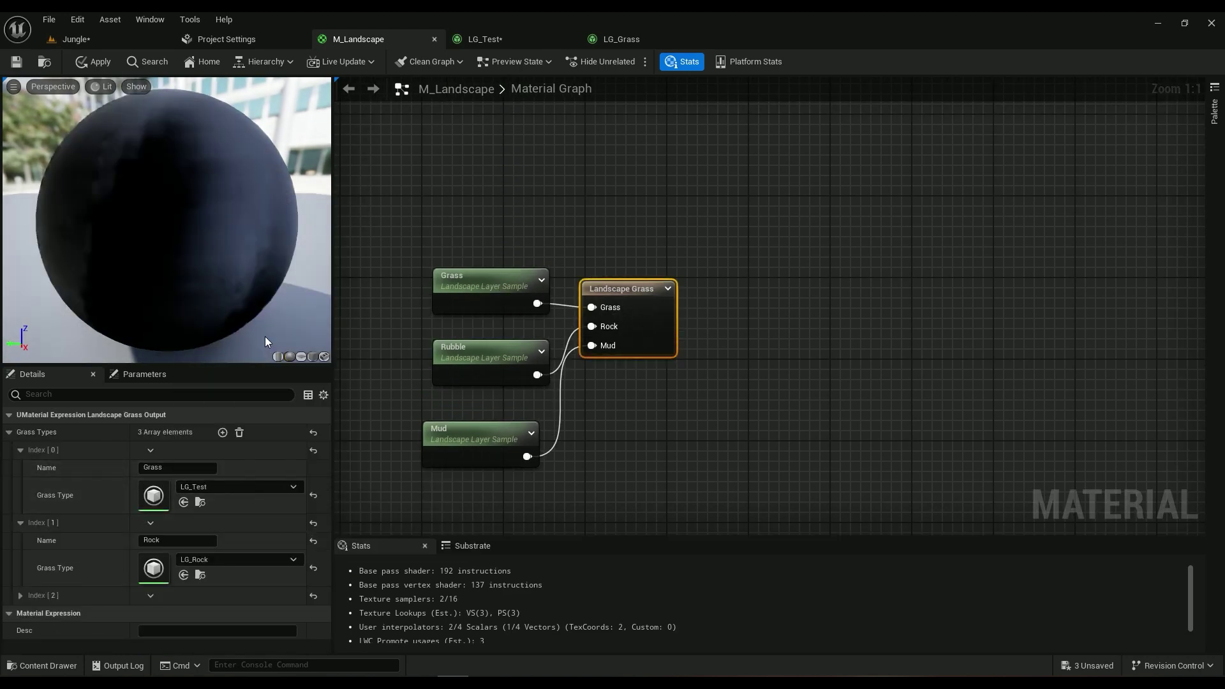
{"action": "left_click", "coordinate": [100, 63]}
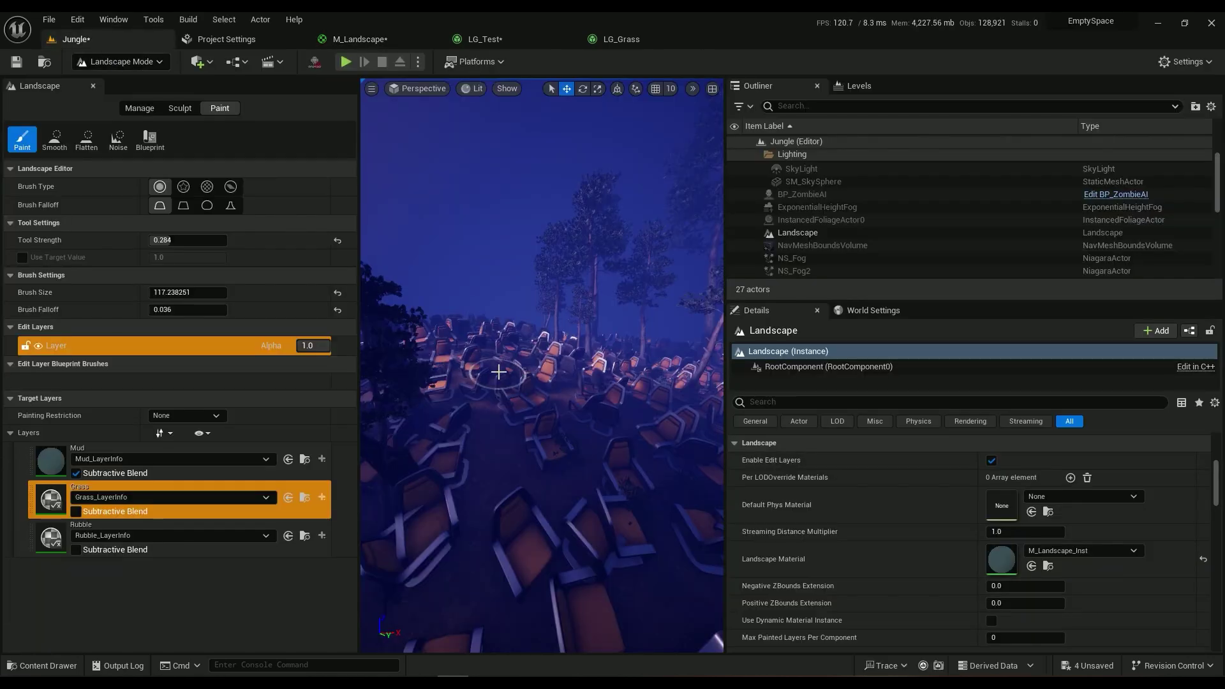
Examine how the chairs spawn across the painted Grass areas of the Jungle landscape
{"action": "right_click_drag", "start_coordinate": [498, 372], "coordinate": [332, 376]}
{"action": "mouse_move", "coordinate": [548, 408]}
{"action": "right_mouse_down"}
{"action": "mouse_move", "coordinate": [606, 424]}
{"action": "mouse_move", "coordinate": [590, 428]}
{"action": "mouse_move", "coordinate": [547, 390]}
{"action": "right_mouse_up"}
{"action": "left_click", "coordinate": [92, 504]}
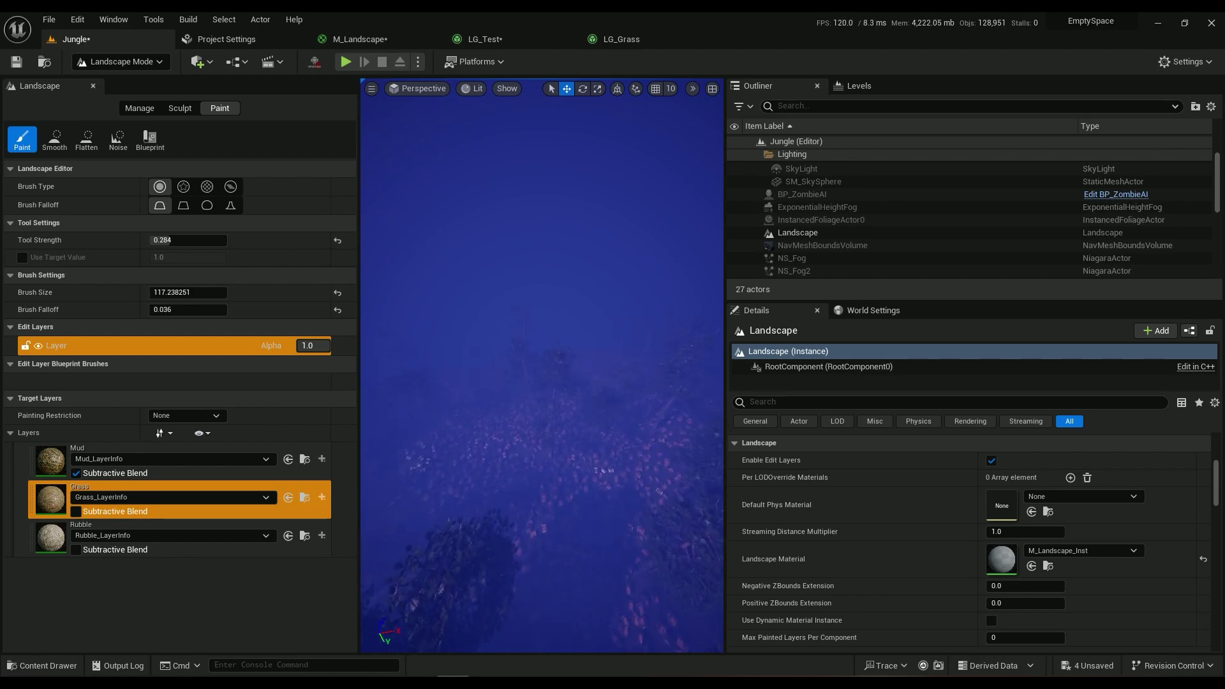
{"action": "right_click_drag", "start_coordinate": [548, 391], "coordinate": [549, 439]}
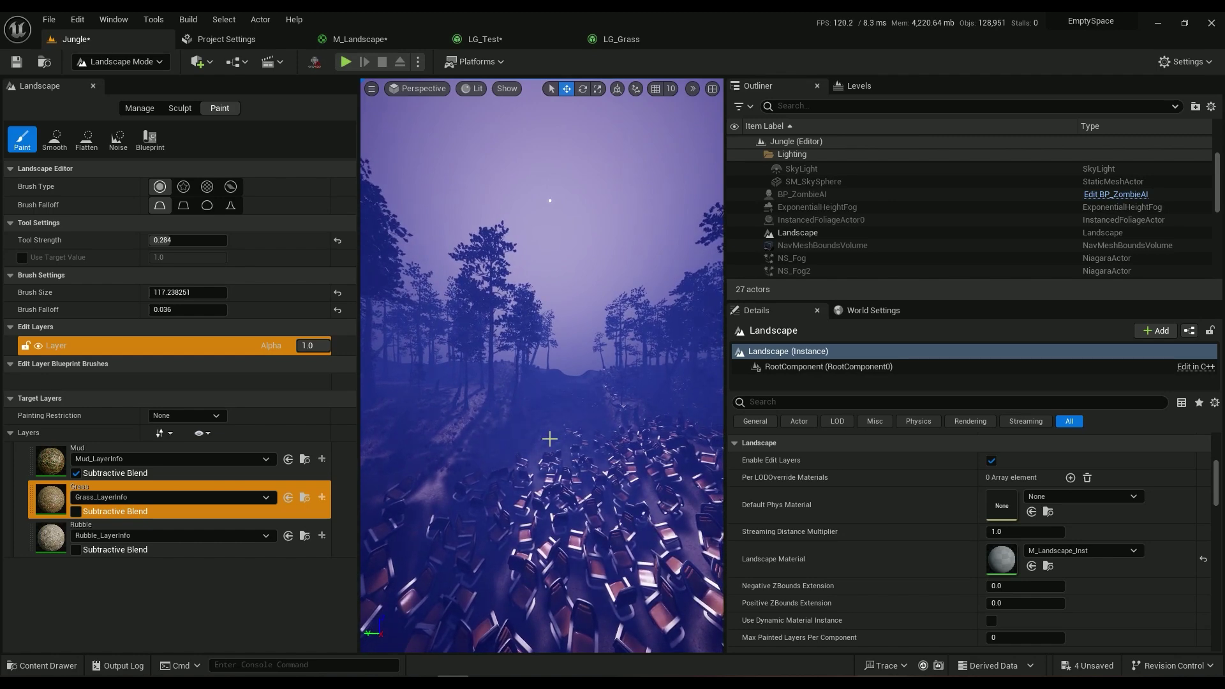
{"action": "right_click_drag", "start_coordinate": [574, 443], "coordinate": [753, 472]}
Set the Landscape Grass node's Grass element in M_Landscape to use LG_Grass and save the material
{"action": "left_click", "coordinate": [490, 40]}
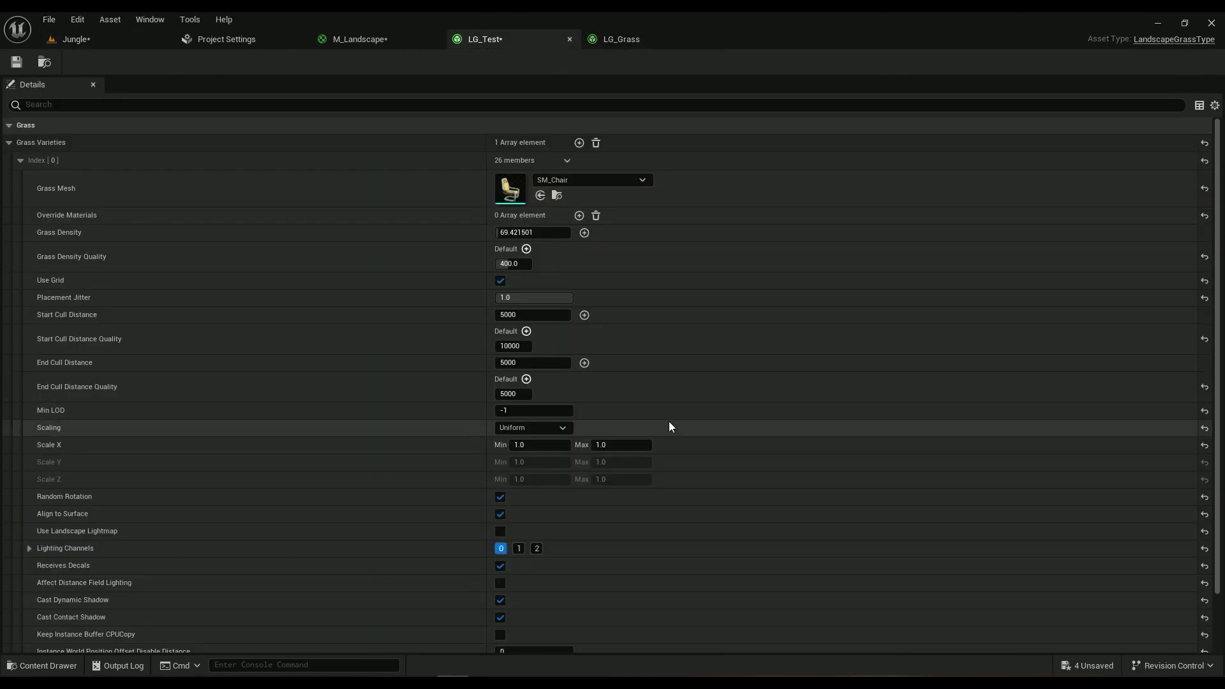
{"action": "left_click", "coordinate": [614, 37]}
{"action": "left_click", "coordinate": [344, 37]}
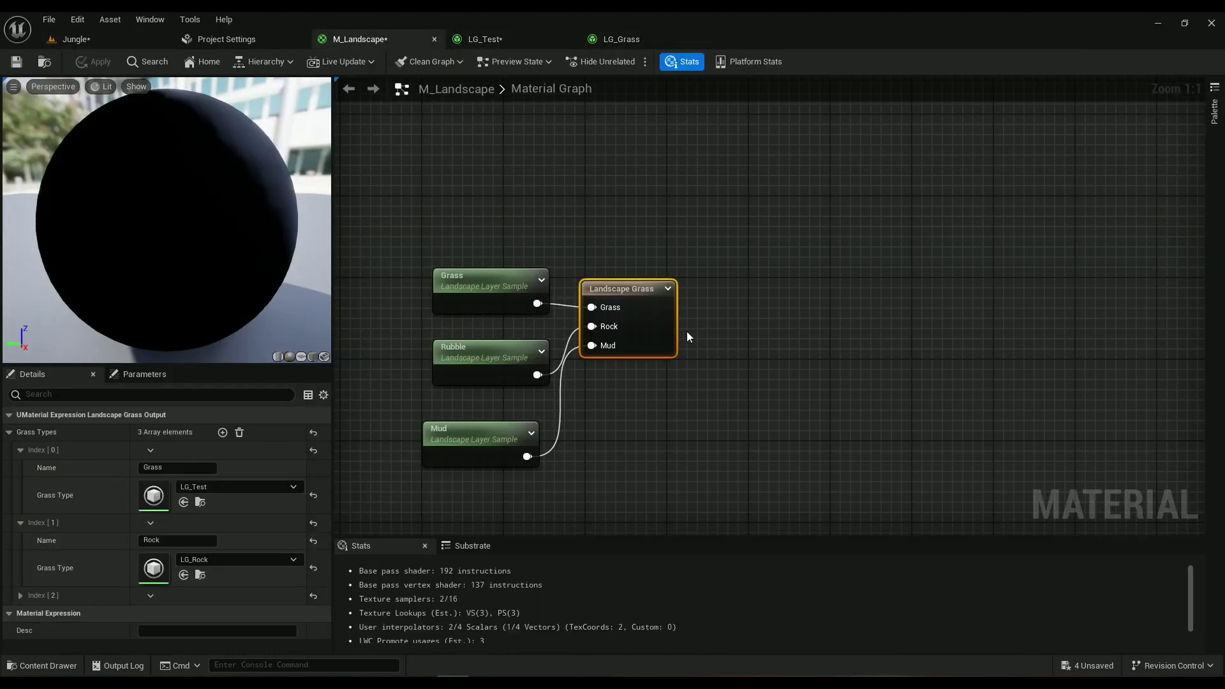
{"action": "left_click", "coordinate": [223, 486]}
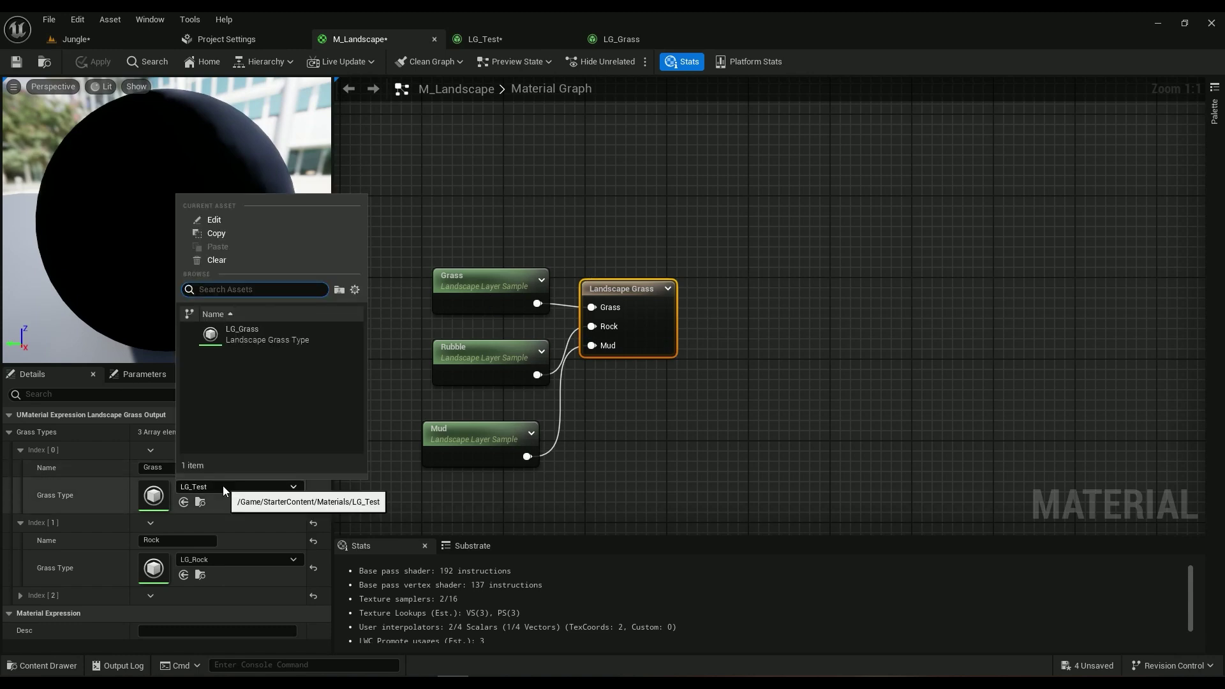
{"action": "left_click", "coordinate": [259, 338]}
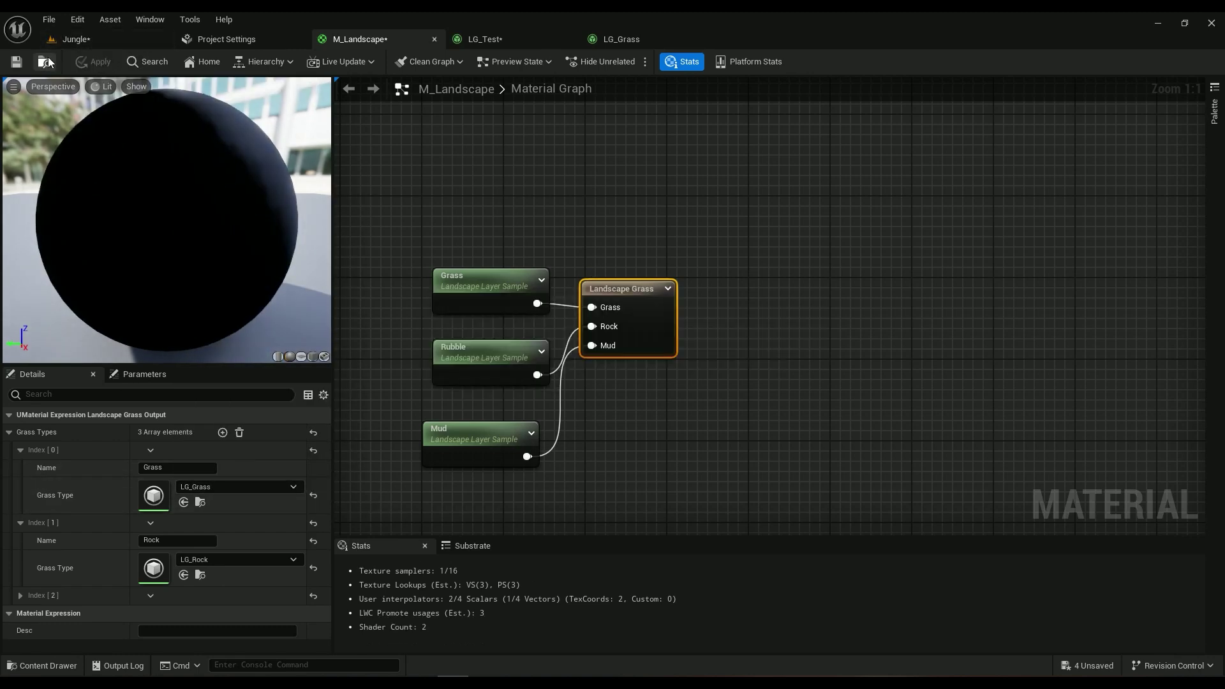
{"action": "key", "text": "ctrl+s"}
Check the grass in the Jungle level and set the Grass Density of LG_Grass to 350
{"action": "left_click", "coordinate": [98, 42]}
{"action": "key", "text": "w"}
{"action": "right_click_drag", "start_coordinate": [542, 366], "coordinate": [455, 364]}
{"action": "left_click", "coordinate": [616, 39]}
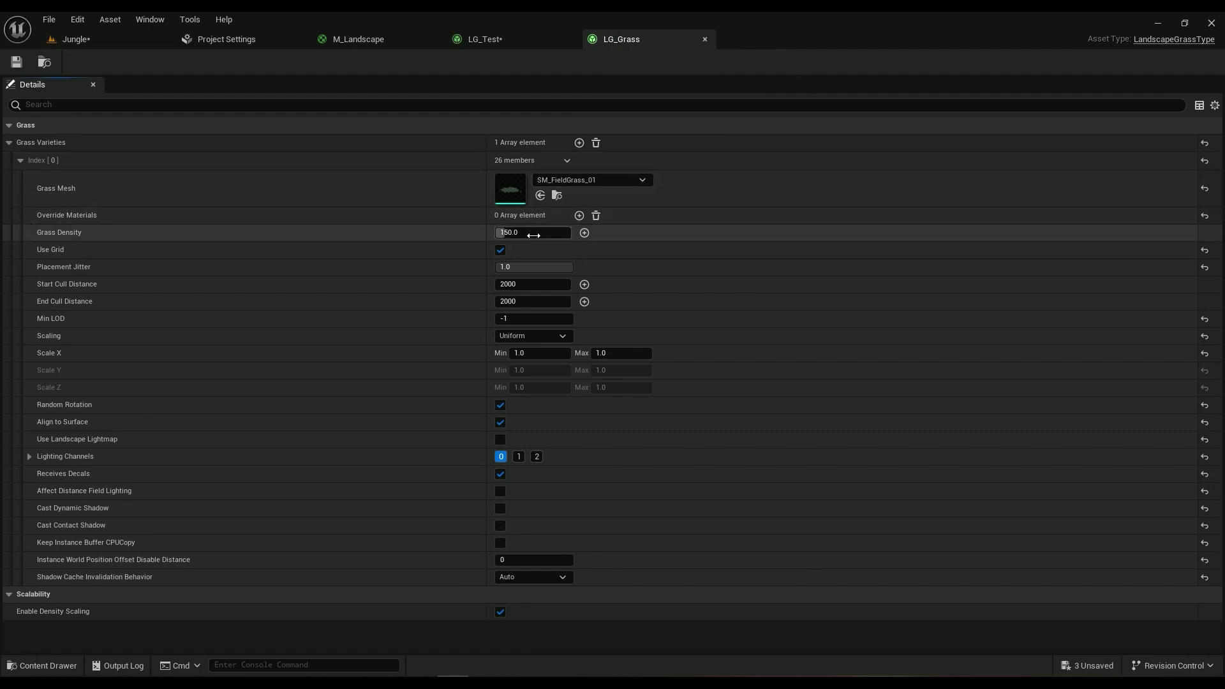
{"action": "type", "text": "350"}
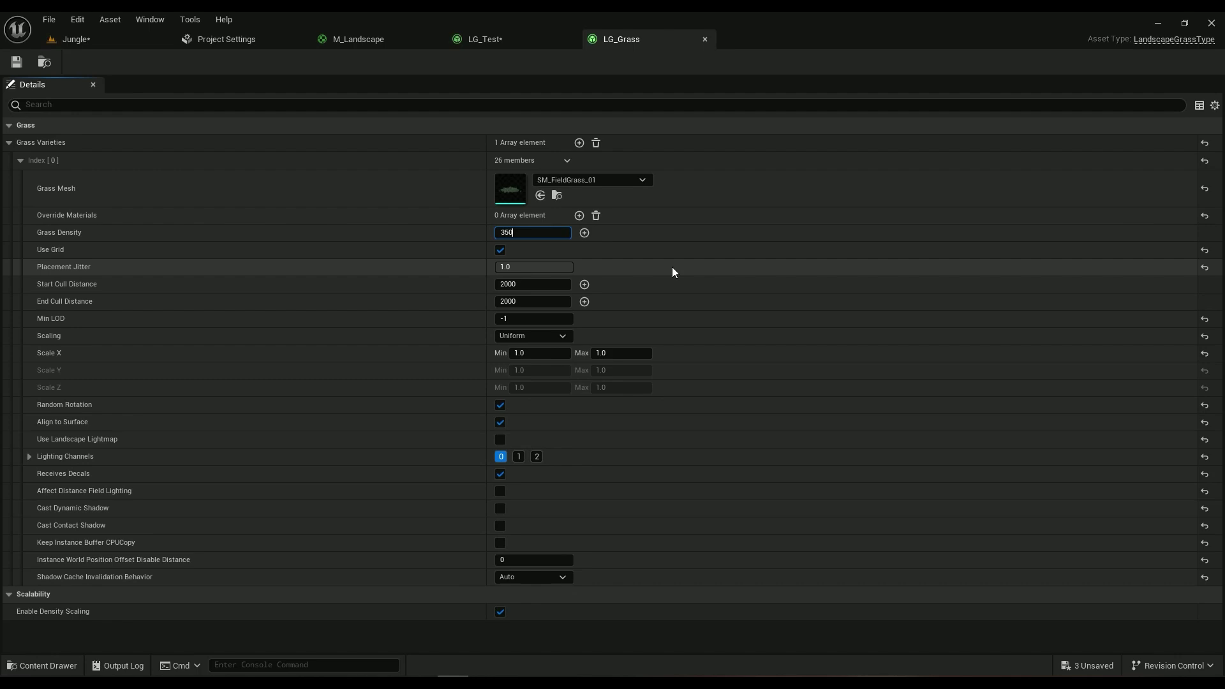
{"action": "key", "text": "Return"}
Check the grass coverage in the Jungle level and set the Grass Density of LG_Grass to 1000
{"action": "left_click", "coordinate": [70, 41]}
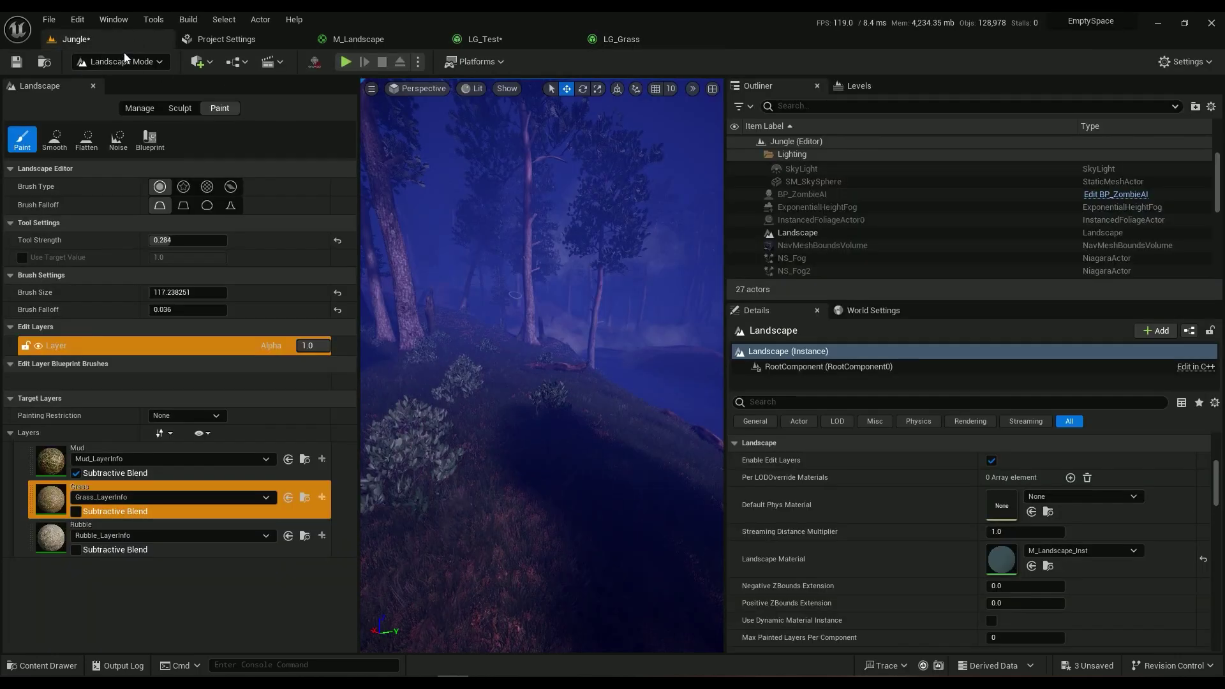
{"action": "key", "text": "w"}
{"action": "mouse_move", "coordinate": [542, 366]}
{"action": "right_mouse_down"}
{"action": "mouse_move", "coordinate": [658, 376]}
{"action": "mouse_move", "coordinate": [593, 421]}
{"action": "mouse_move", "coordinate": [529, 383]}
{"action": "mouse_move", "coordinate": [542, 364]}
{"action": "right_mouse_up"}
{"action": "left_click", "coordinate": [618, 39]}
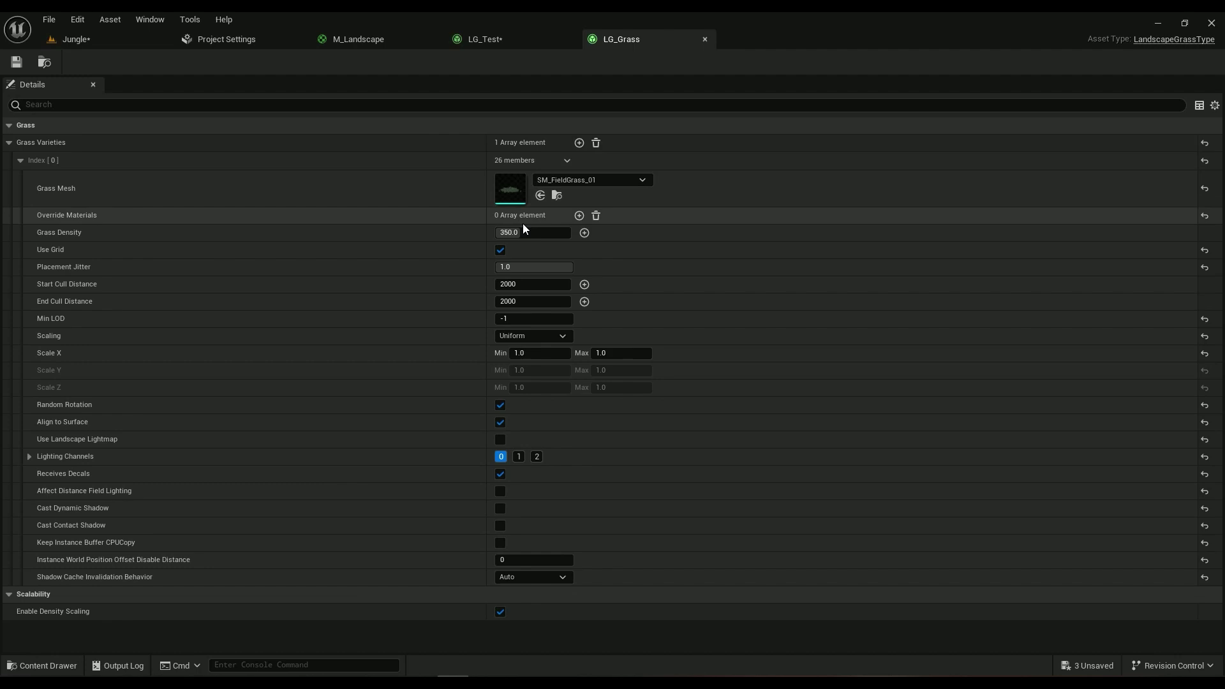
{"action": "left_click", "coordinate": [546, 234]}
{"action": "type", "text": "1000"}
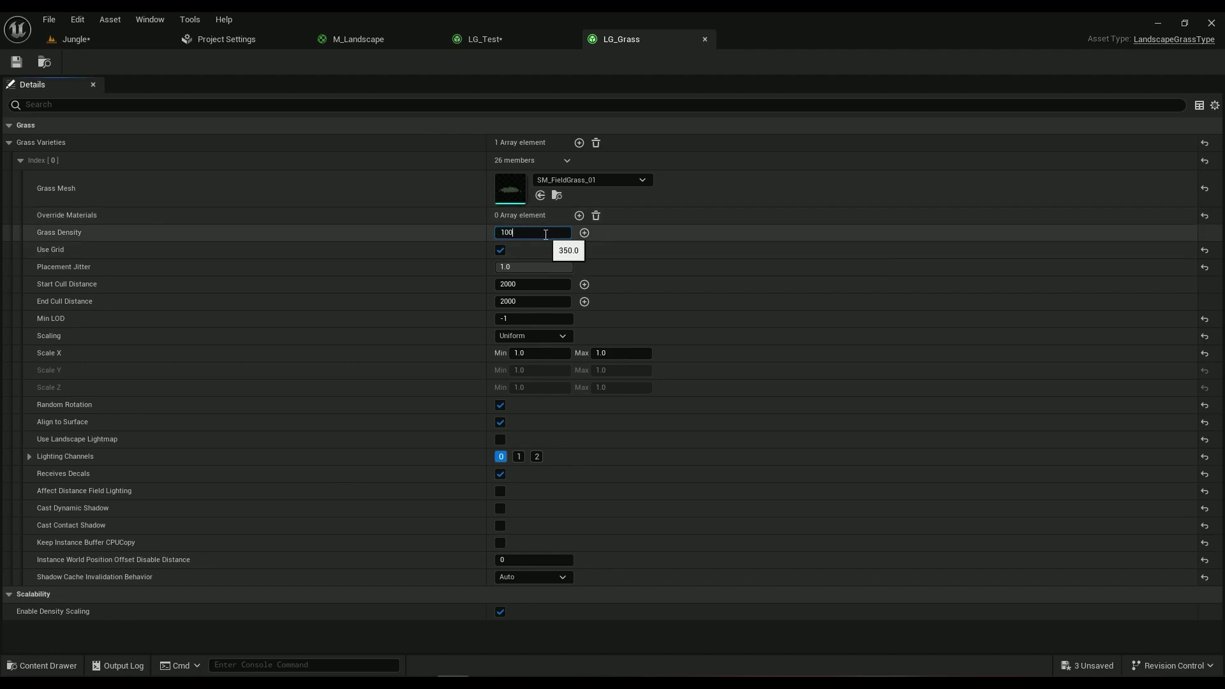
{"action": "key", "text": "Return"}
Examine the grass coverage along the Jungle hills and compare it with the LG_Grass settings
{"action": "left_click", "coordinate": [68, 42]}
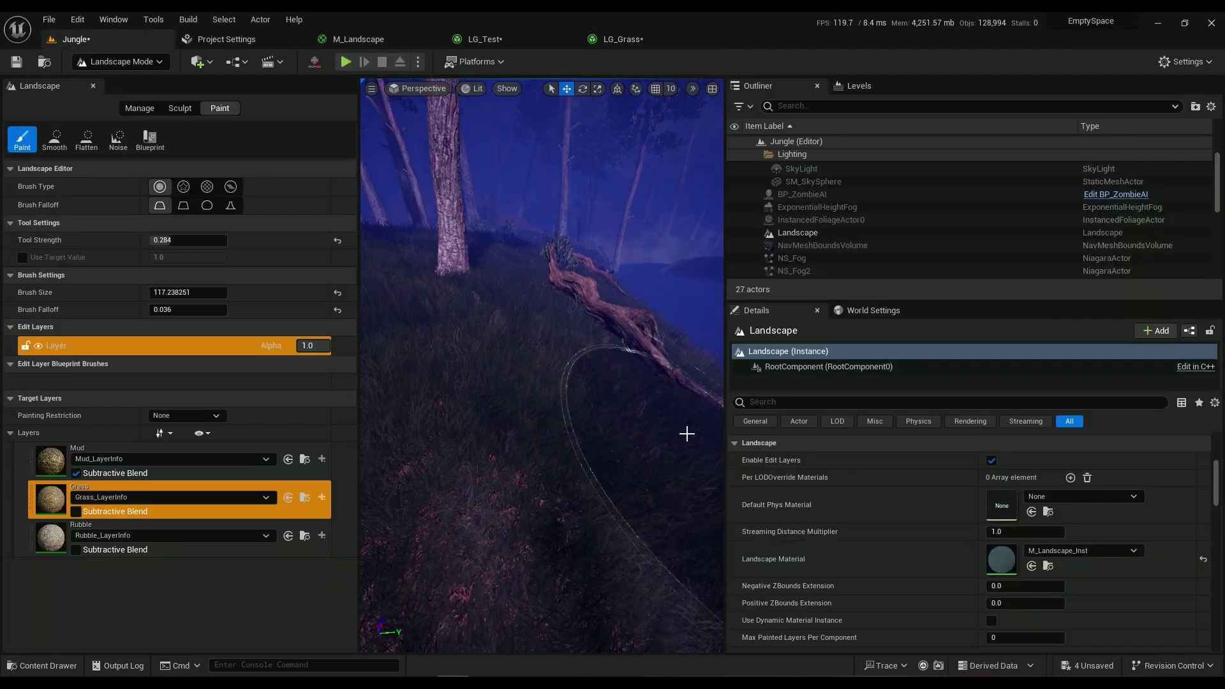
{"action": "right_click_drag", "start_coordinate": [687, 429], "coordinate": [686, 429]}
{"action": "key", "text": "w"}
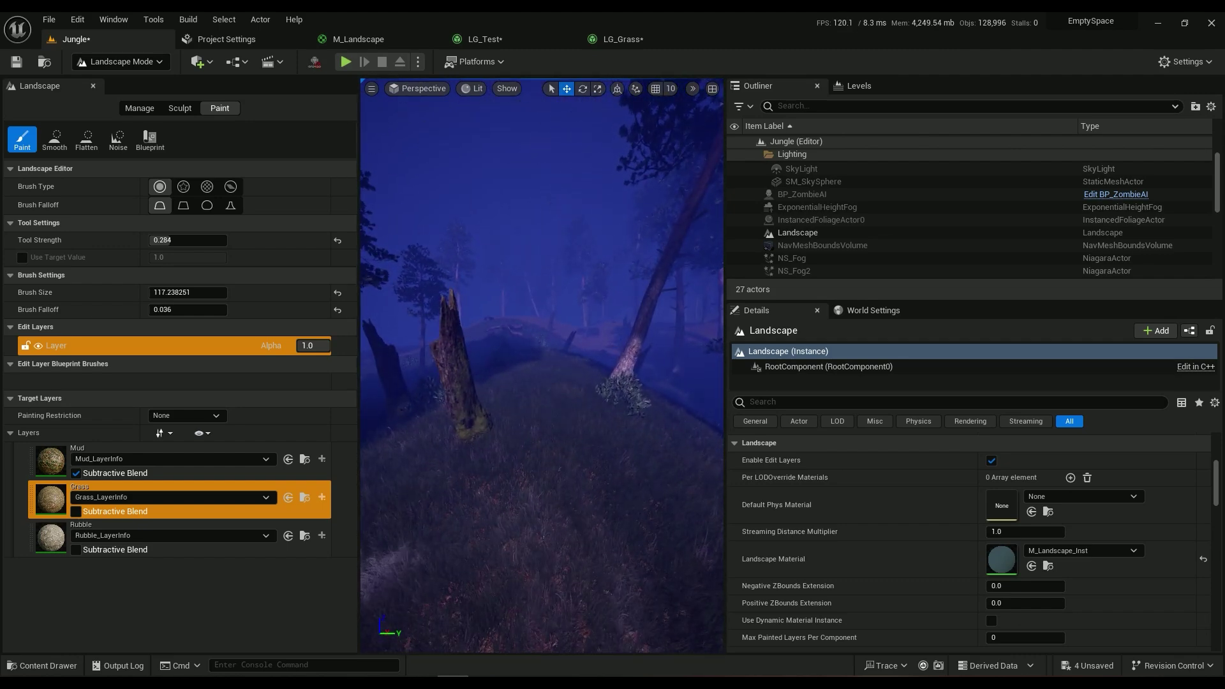
{"action": "left_click", "coordinate": [638, 38]}
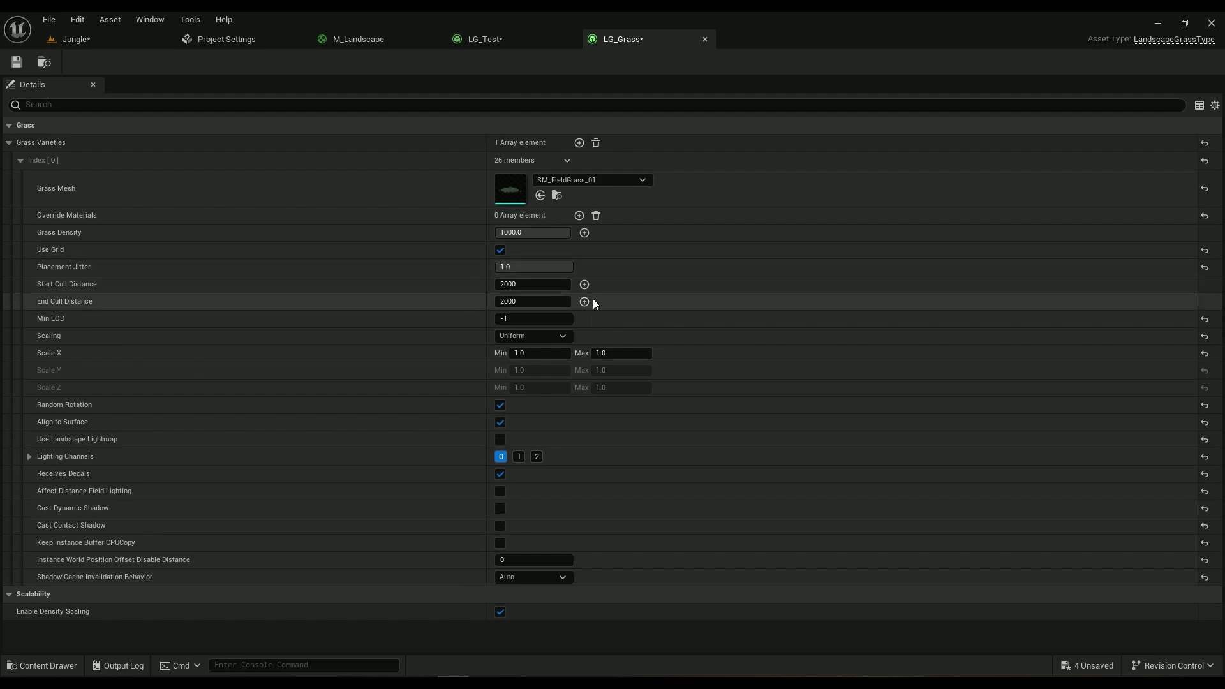
{"action": "left_click", "coordinate": [90, 41]}
{"action": "right_click_drag", "start_coordinate": [542, 345], "coordinate": [434, 376]}
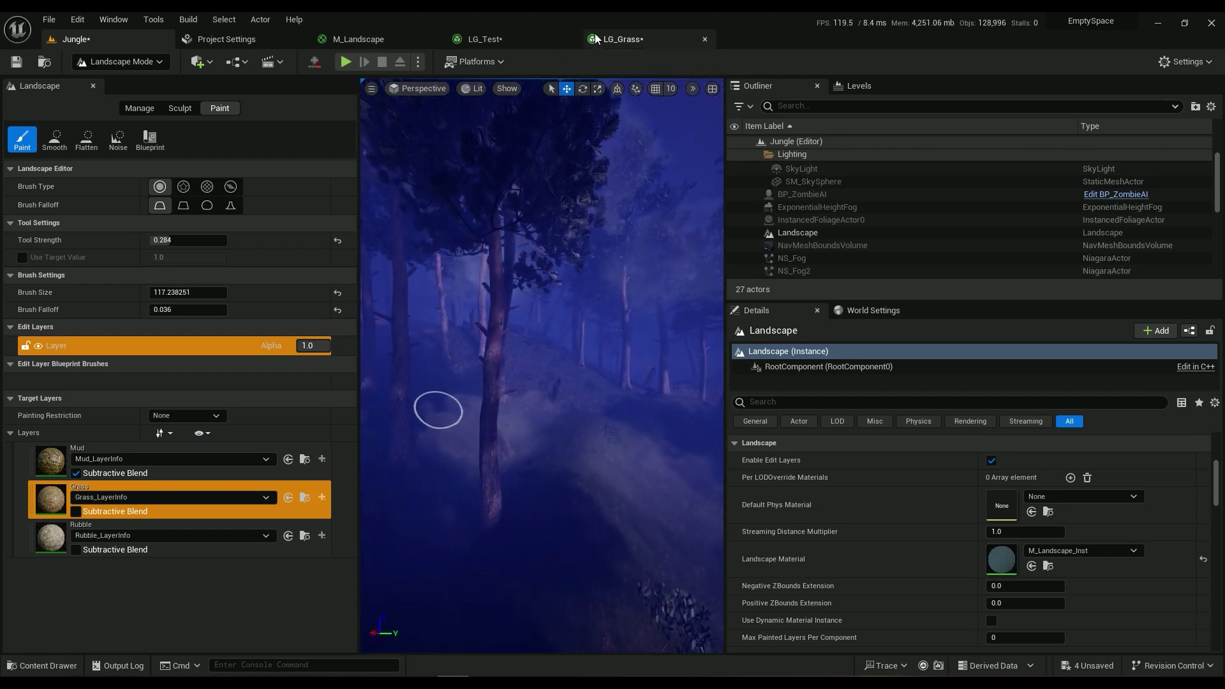
Save the LG_Grass landscape grass type
{"action": "left_click", "coordinate": [625, 39]}
{"action": "left_click", "coordinate": [536, 232]}
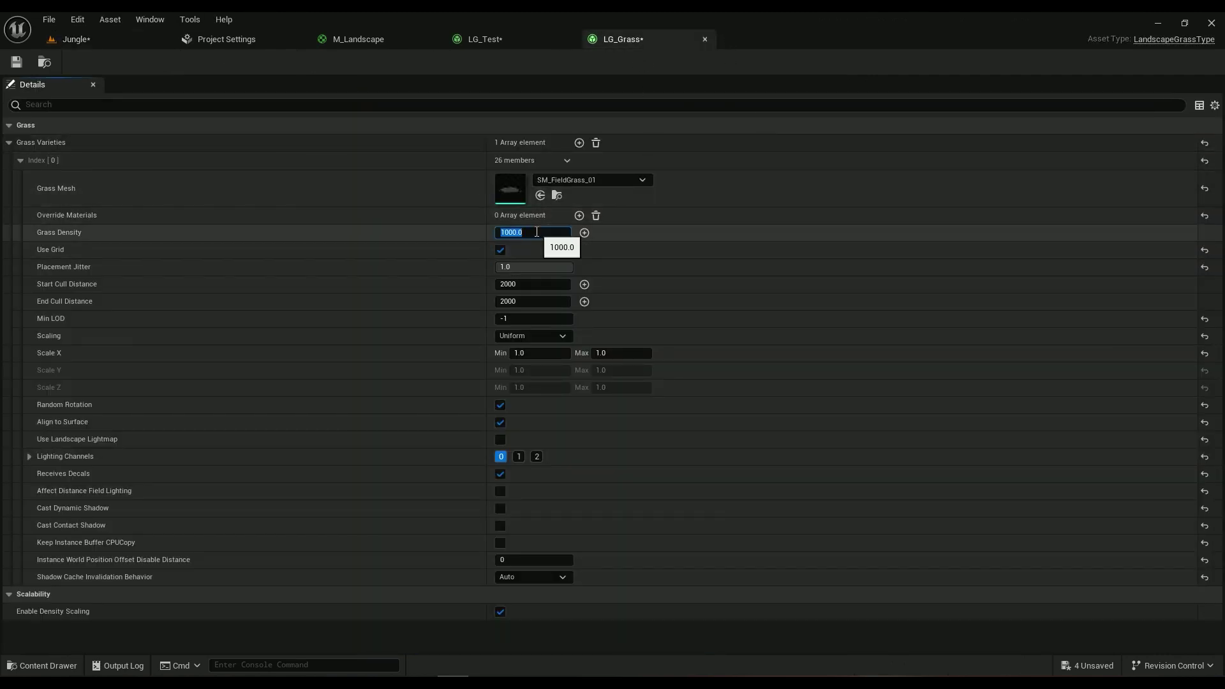
{"action": "left_click", "coordinate": [16, 61]}
Return to the Jungle level and change the editor from Landscape Mode to Selection Mode
{"action": "left_click", "coordinate": [100, 40]}
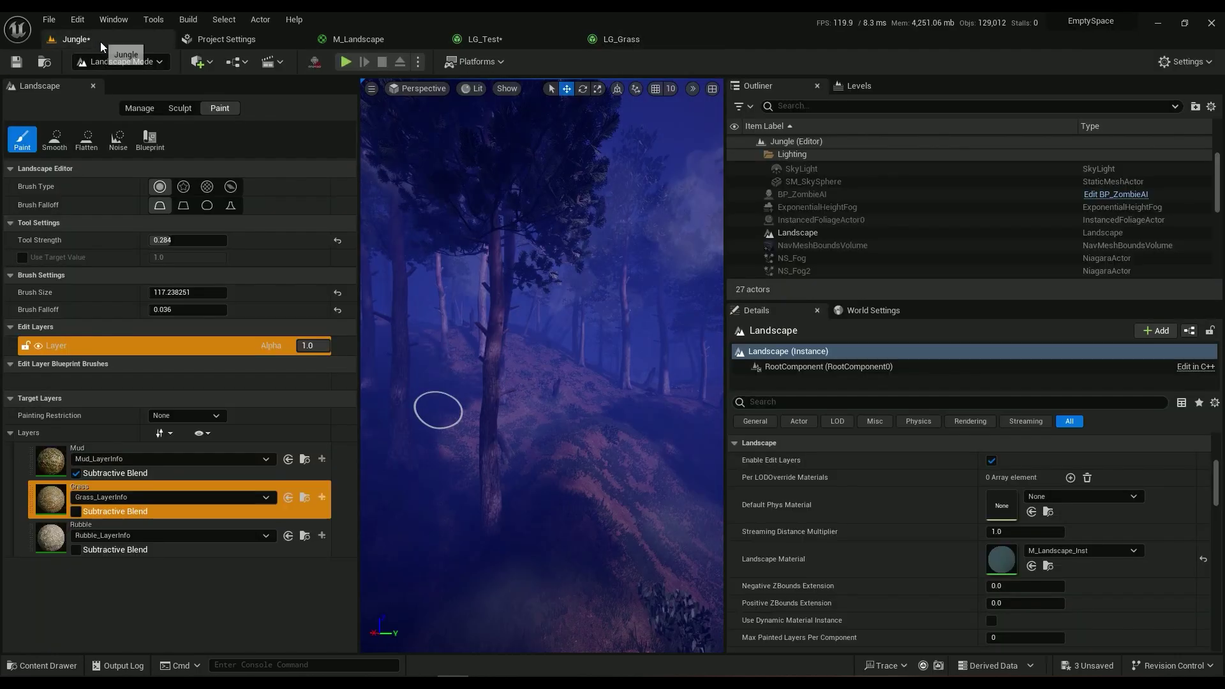
{"action": "right_click_drag", "start_coordinate": [538, 329], "coordinate": [534, 408]}
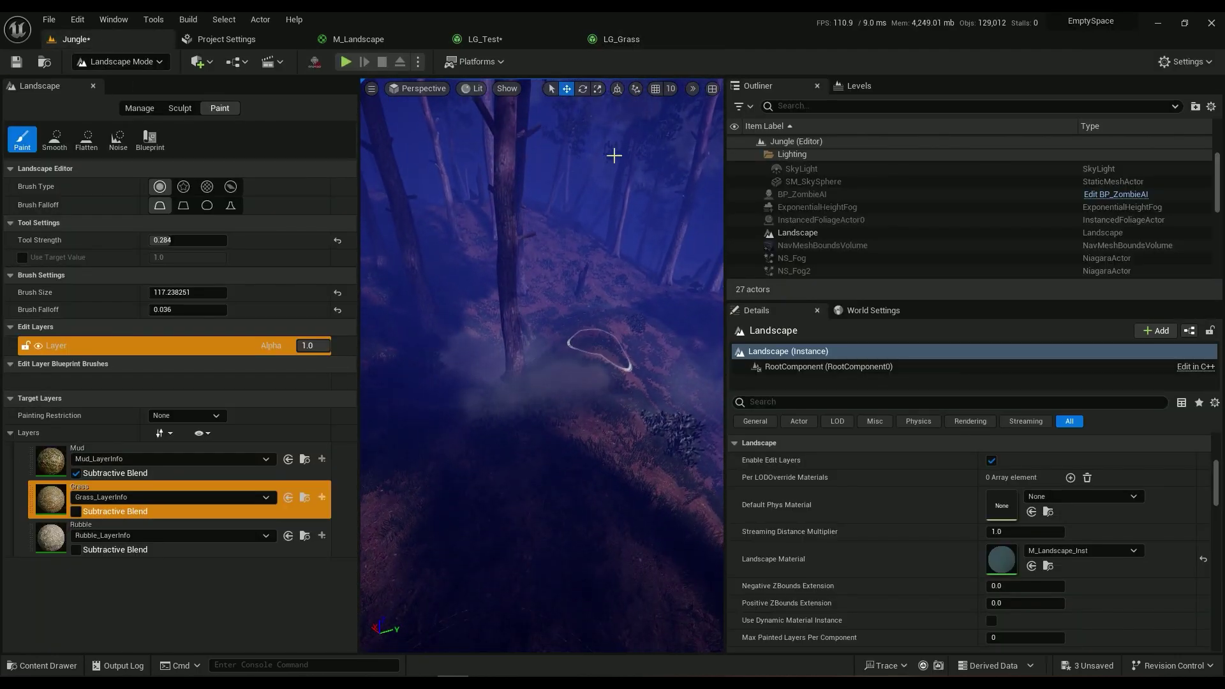
{"action": "left_click", "coordinate": [151, 62]}
{"action": "left_click", "coordinate": [125, 80]}
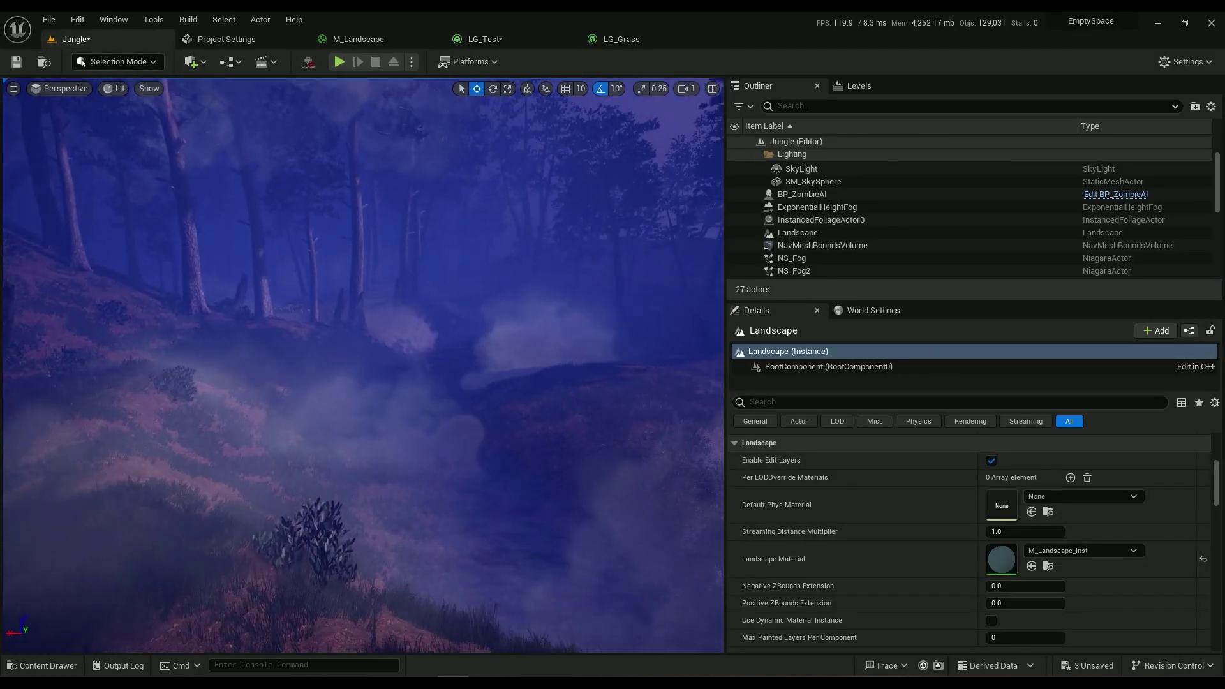